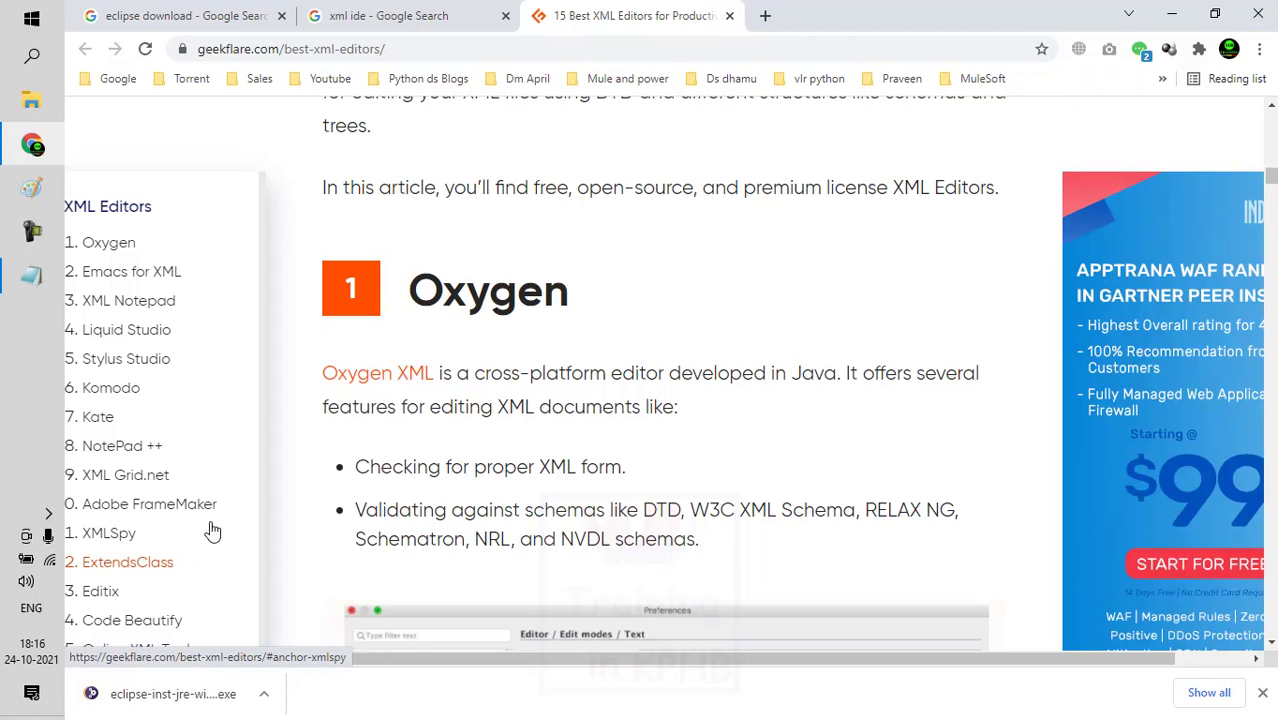
scroll(363, 364, up, 1)
scroll(361, 354, up, 3)
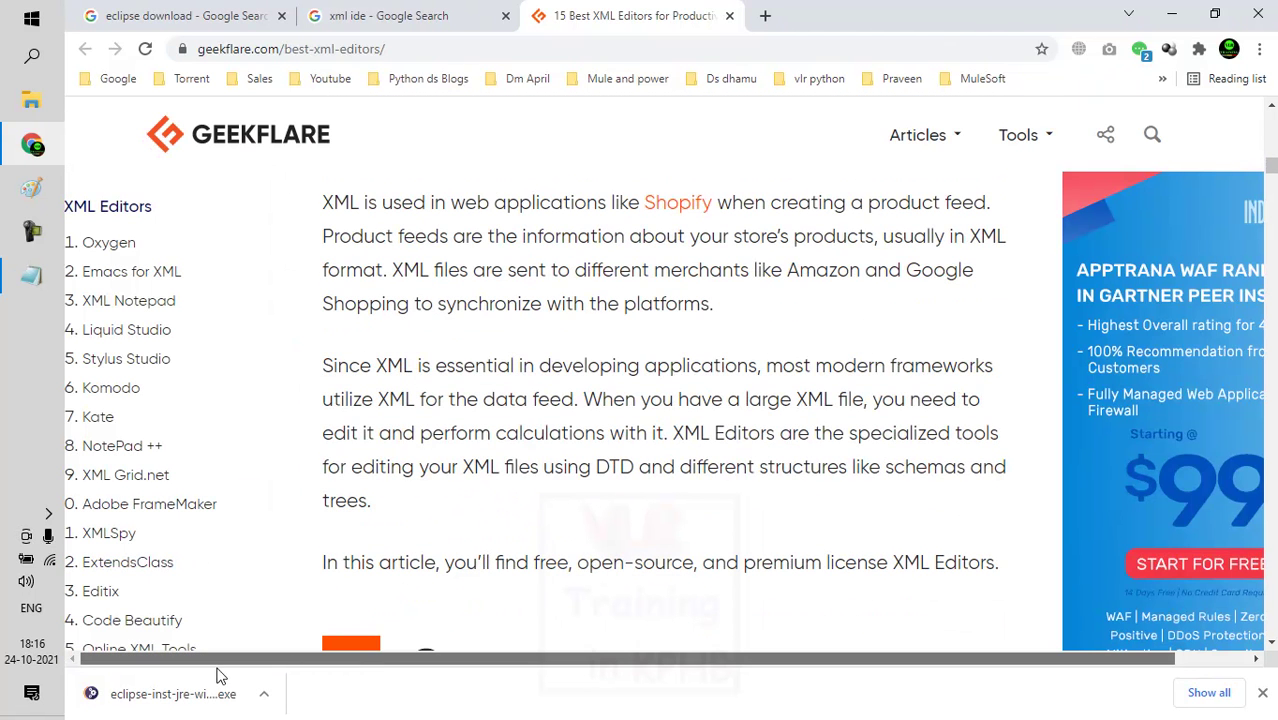
scroll(370, 455, up, 1)
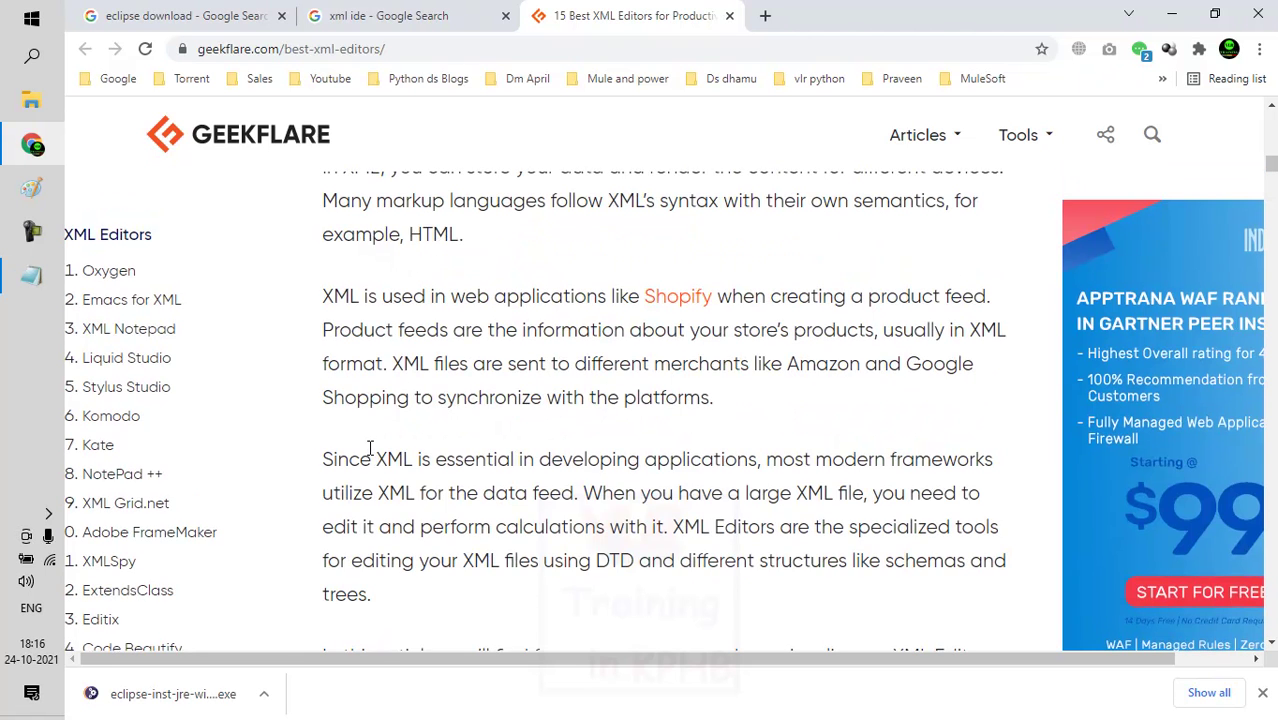
scroll(370, 449, up, 2)
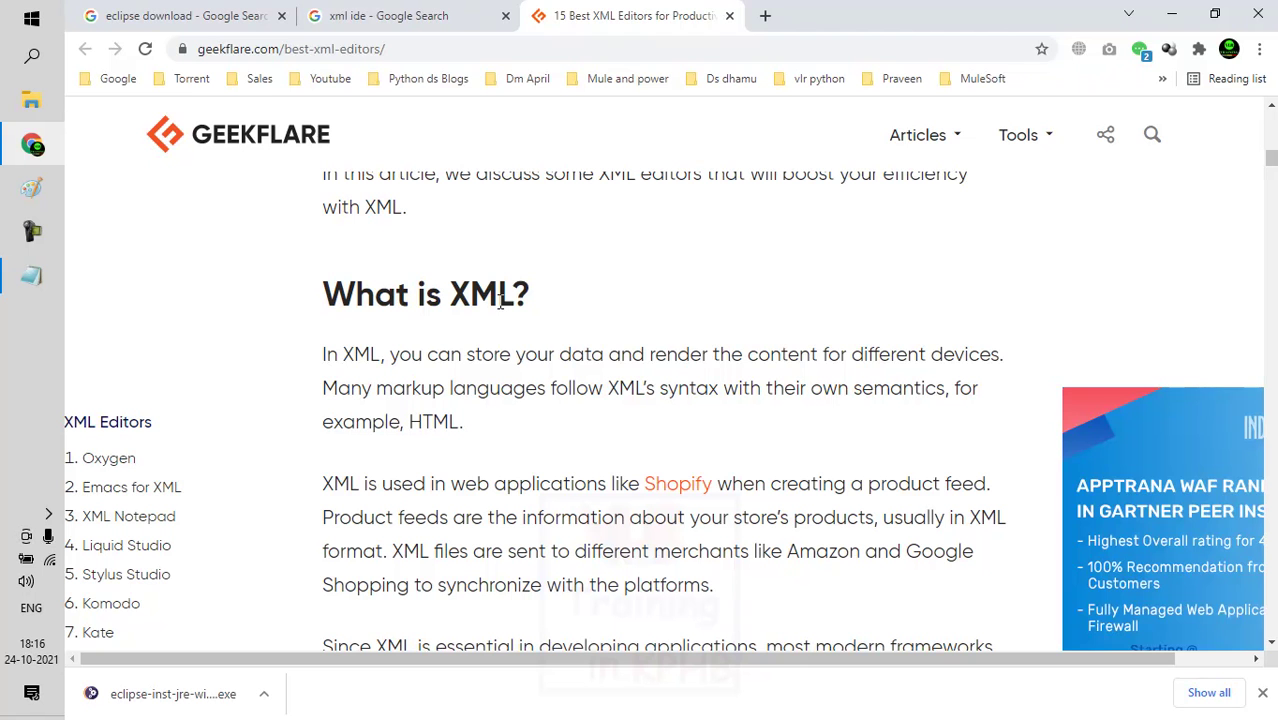
Step: Replace the "xml ide" Google search with a search for "eclipse download"
click(393, 22)
scroll(522, 148, up, 2)
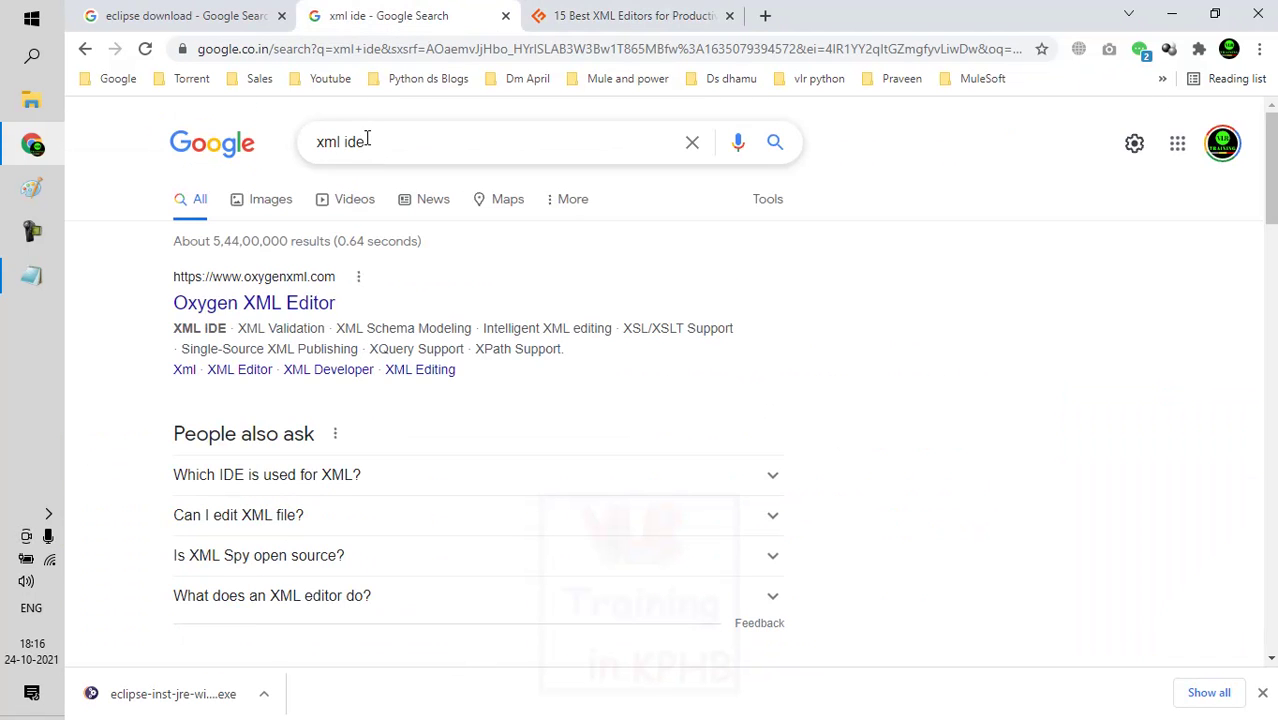
drag(366, 141, 268, 137)
text(ecli)
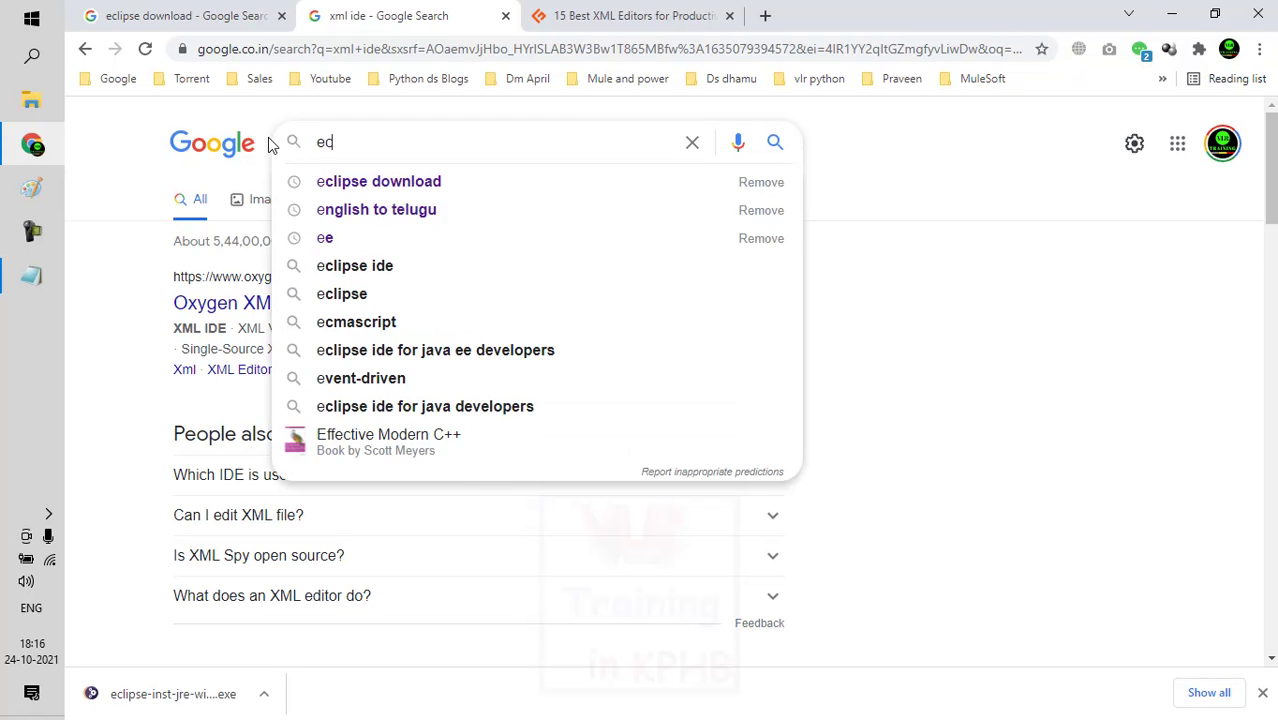
click(419, 186)
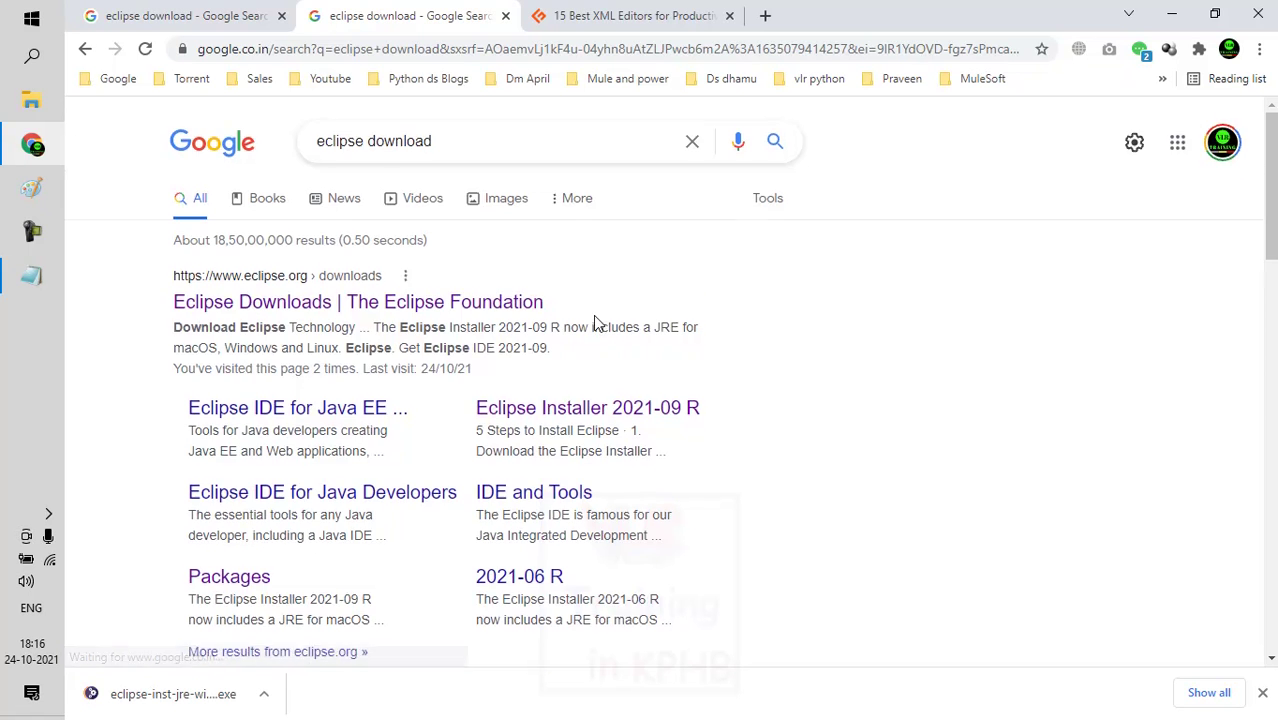
Step: Open the Eclipse Downloads result from eclipse.org in a new tab and switch to that tab
scroll(590, 322, down, 3)
scroll(595, 322, up, 2)
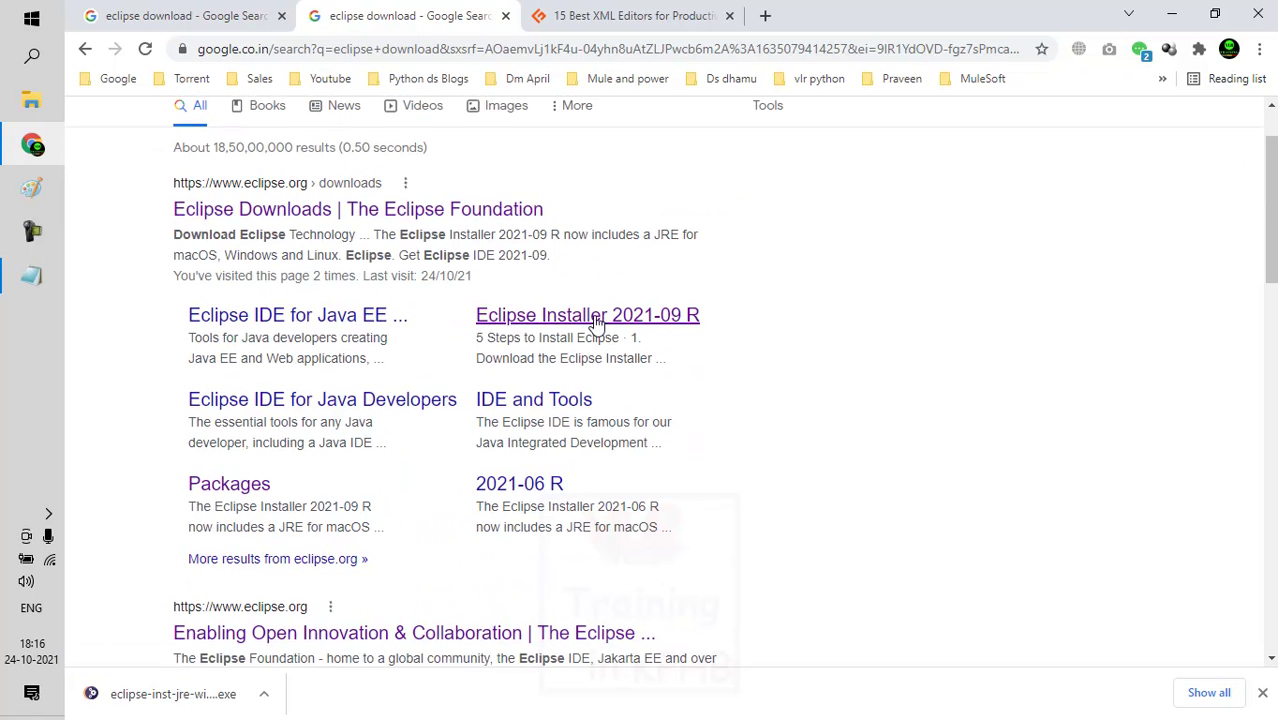
right_click(287, 214)
click(365, 237)
click(816, 24)
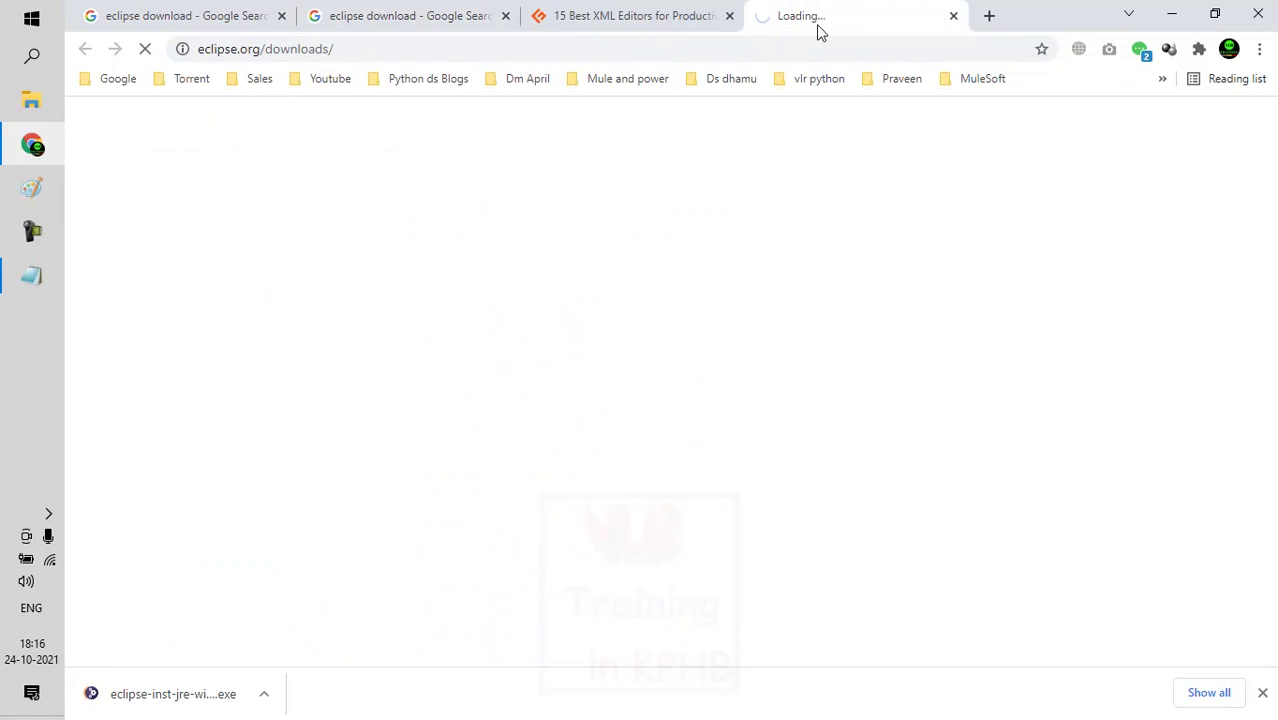
Step: Go to the Download Packages page for Eclipse IDE 2021-09
scroll(738, 210, down, 3)
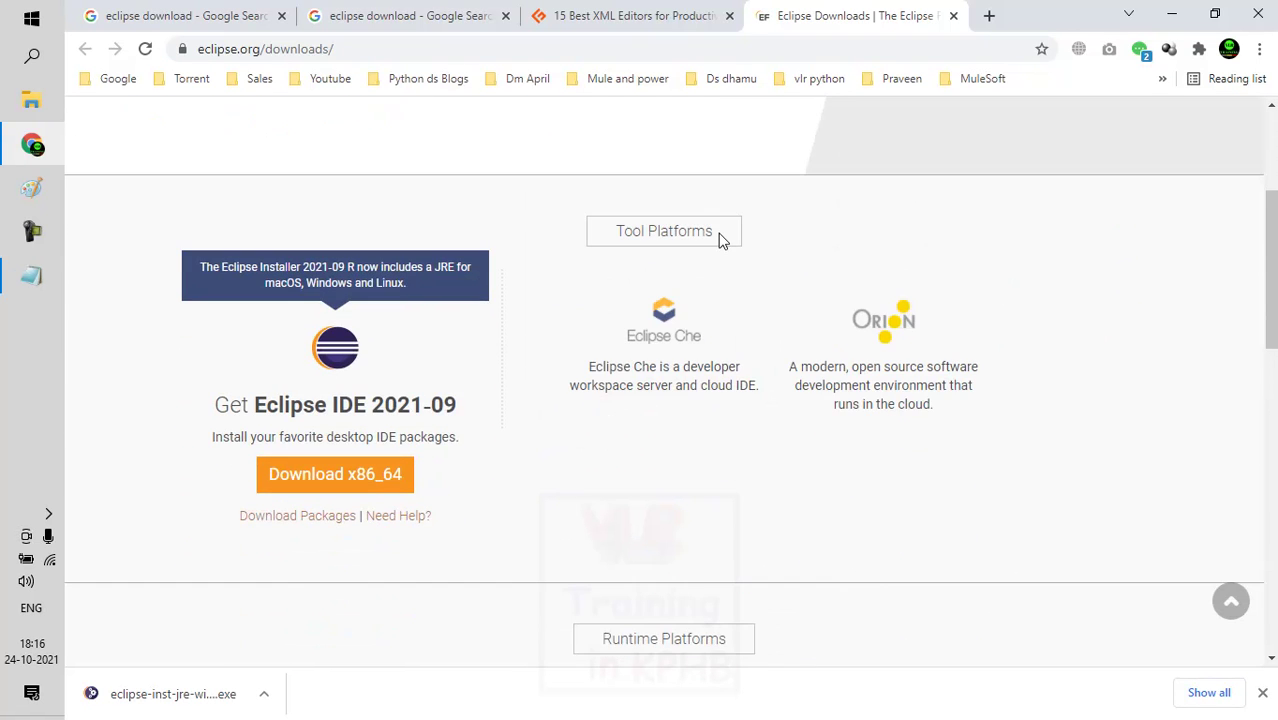
scroll(722, 240, up, 3)
scroll(722, 240, down, 4)
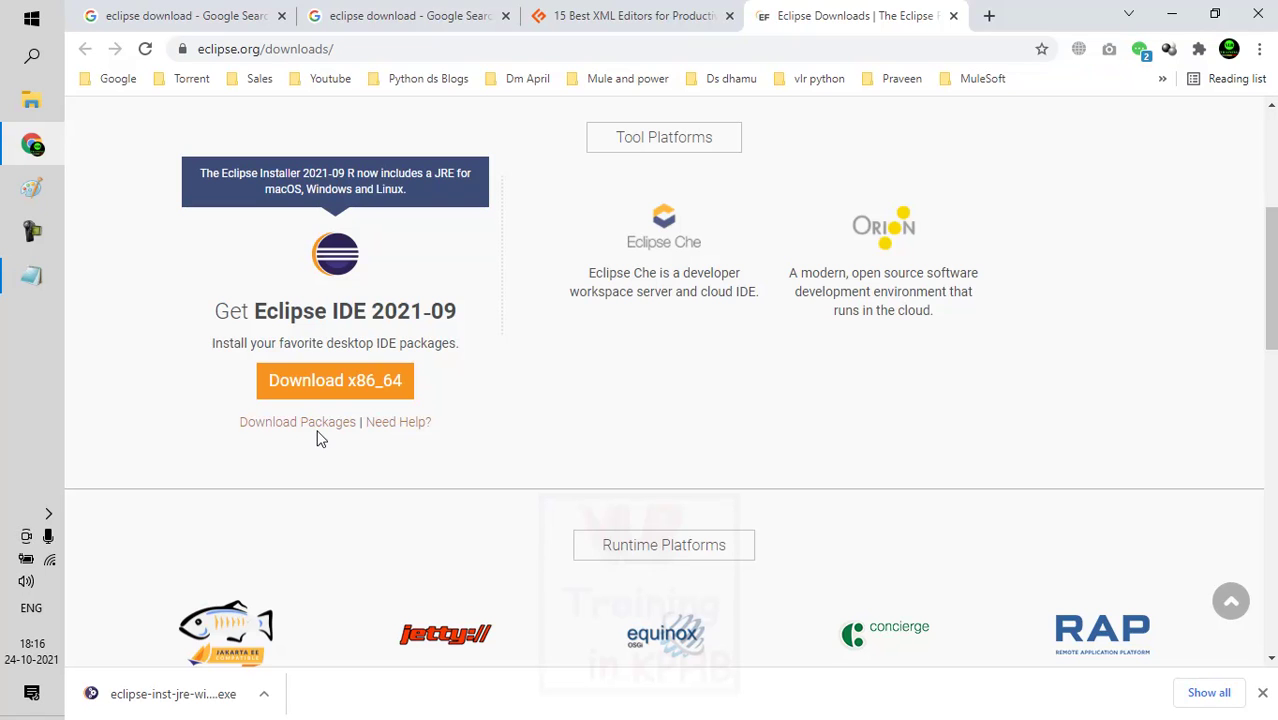
click(320, 434)
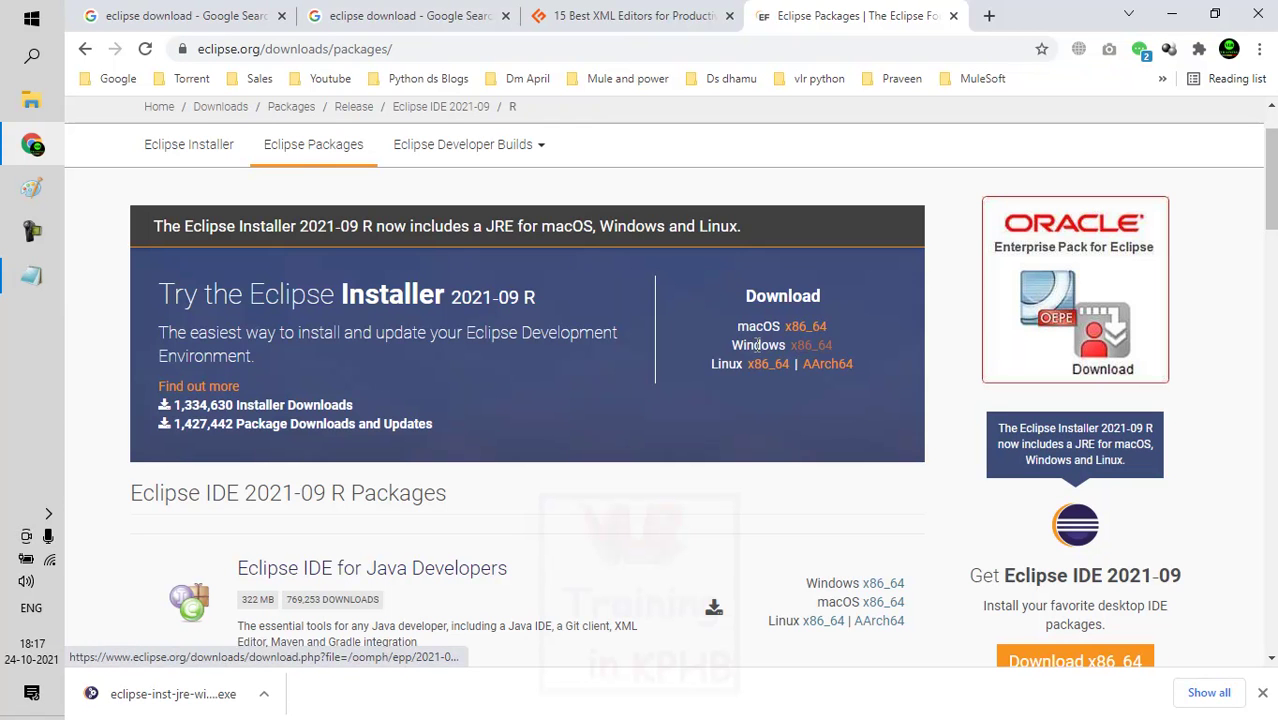
Step: Download the Windows x86_64 Eclipse Installer 2021-09 R and save it in Downloads as eclipse-inst-jre-win64 (2)
click(811, 347)
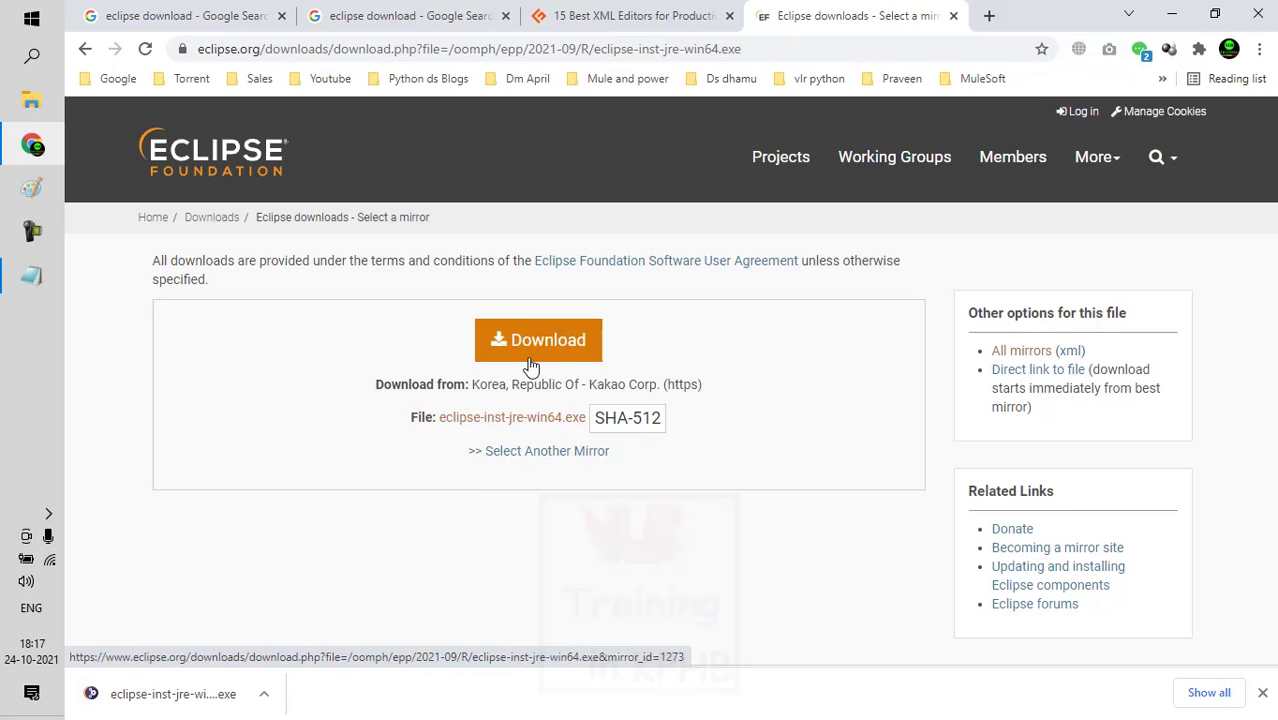
click(531, 366)
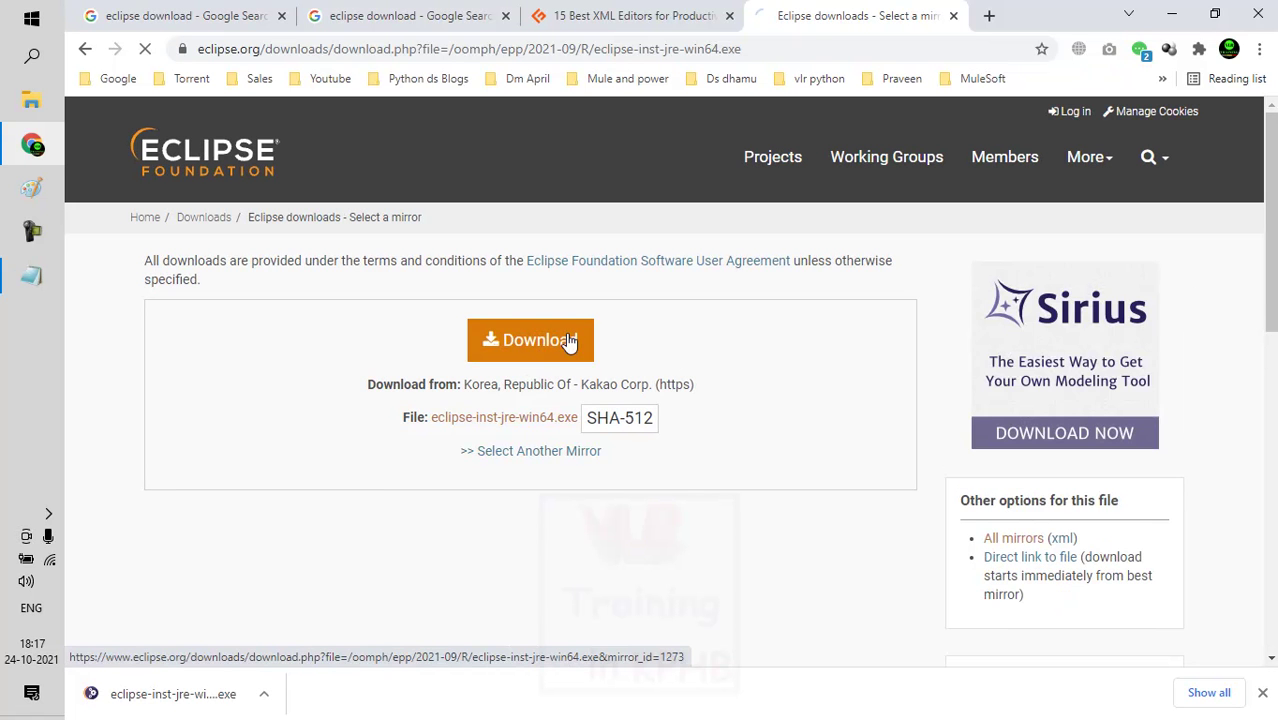
scroll(672, 393, down, 5)
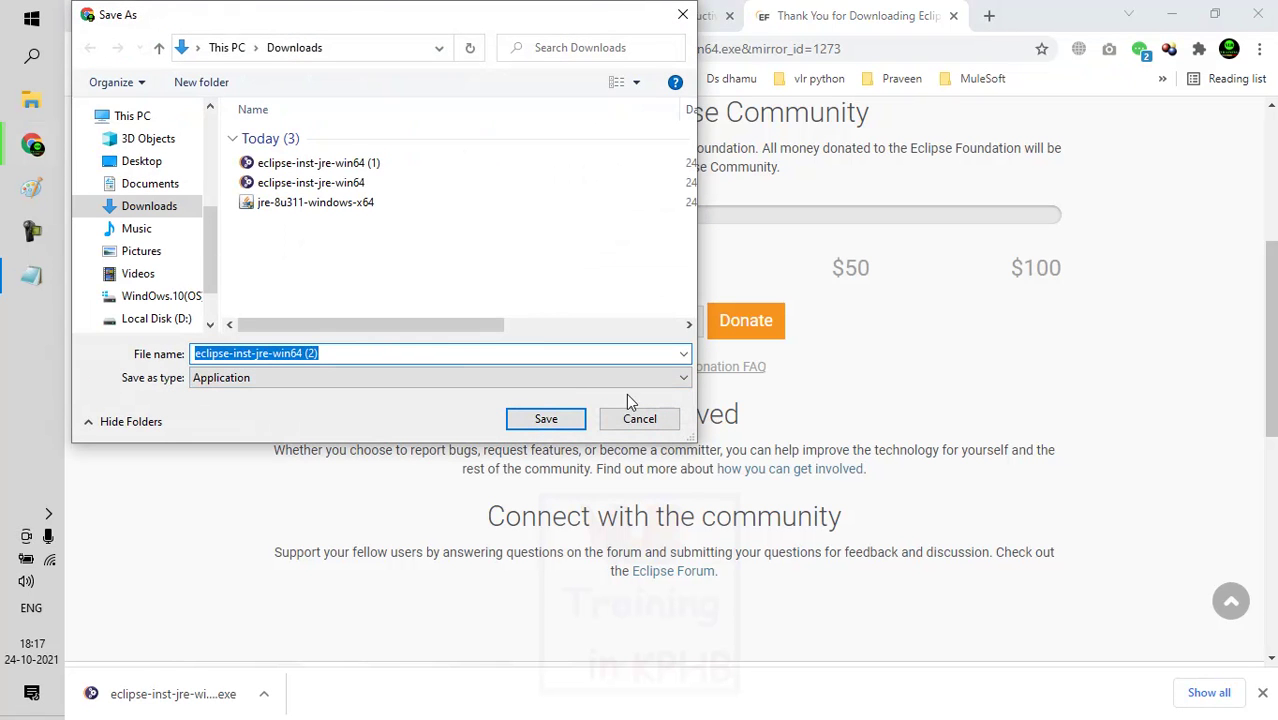
click(546, 418)
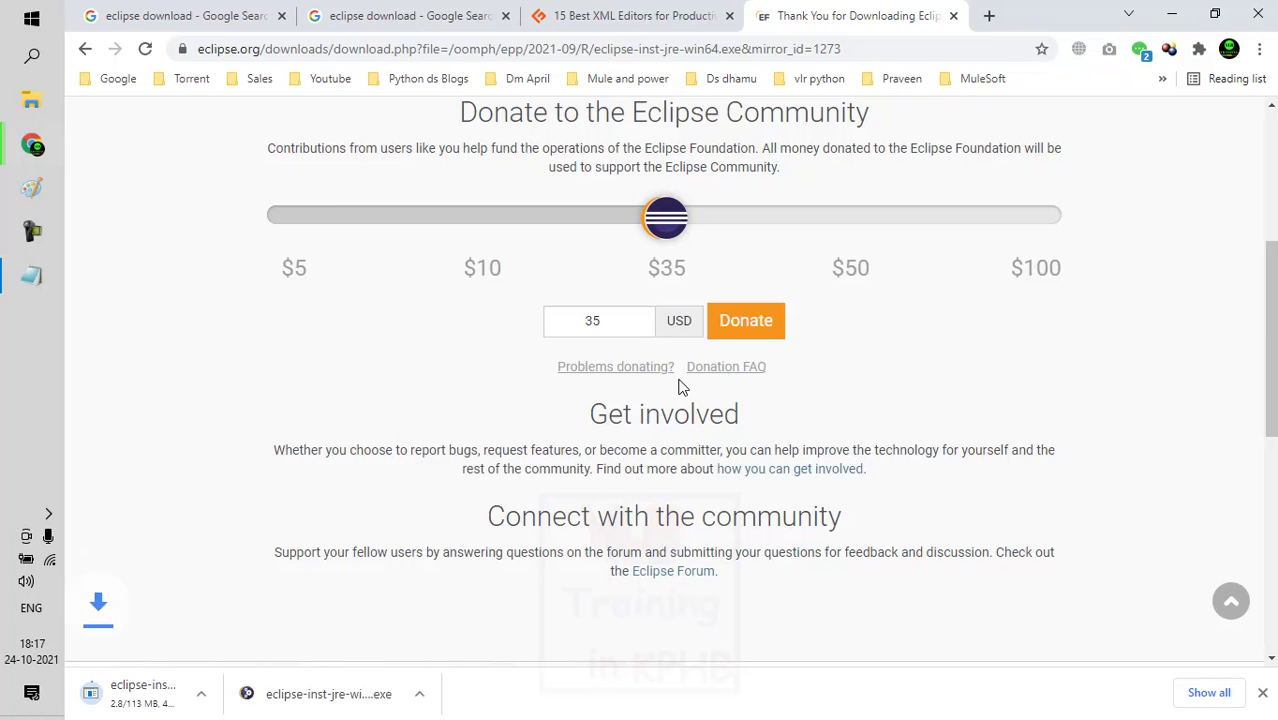
Step: Find the downloaded eclipse-inst-jre-win64 (1) installer in the Downloads folder and run it as administrator
key(ctrl+j)
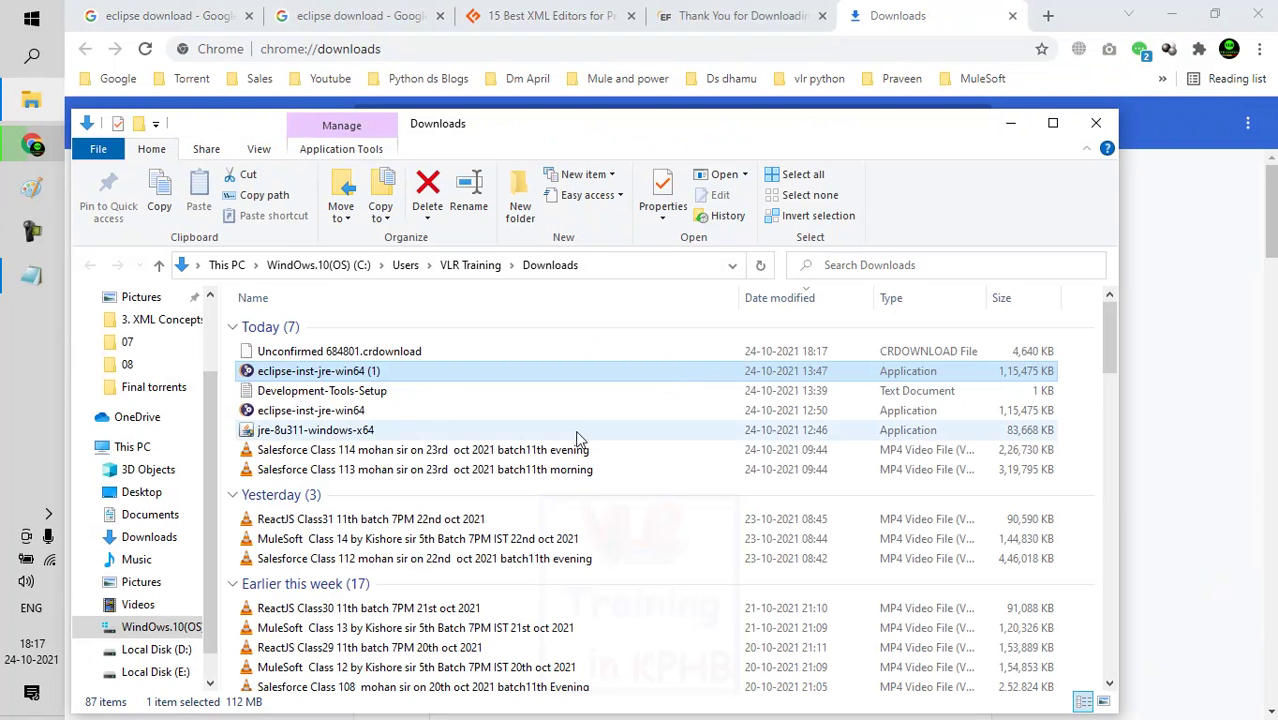
double_click(285, 371)
right_click(352, 370)
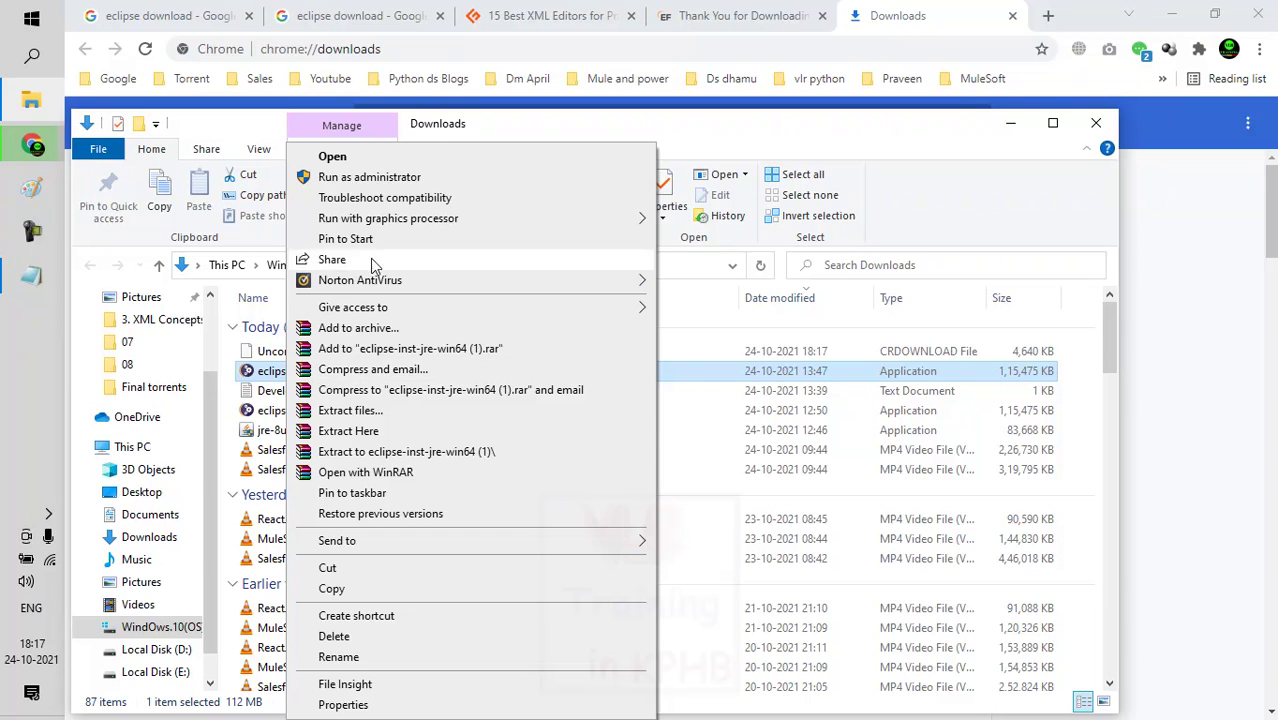
click(392, 181)
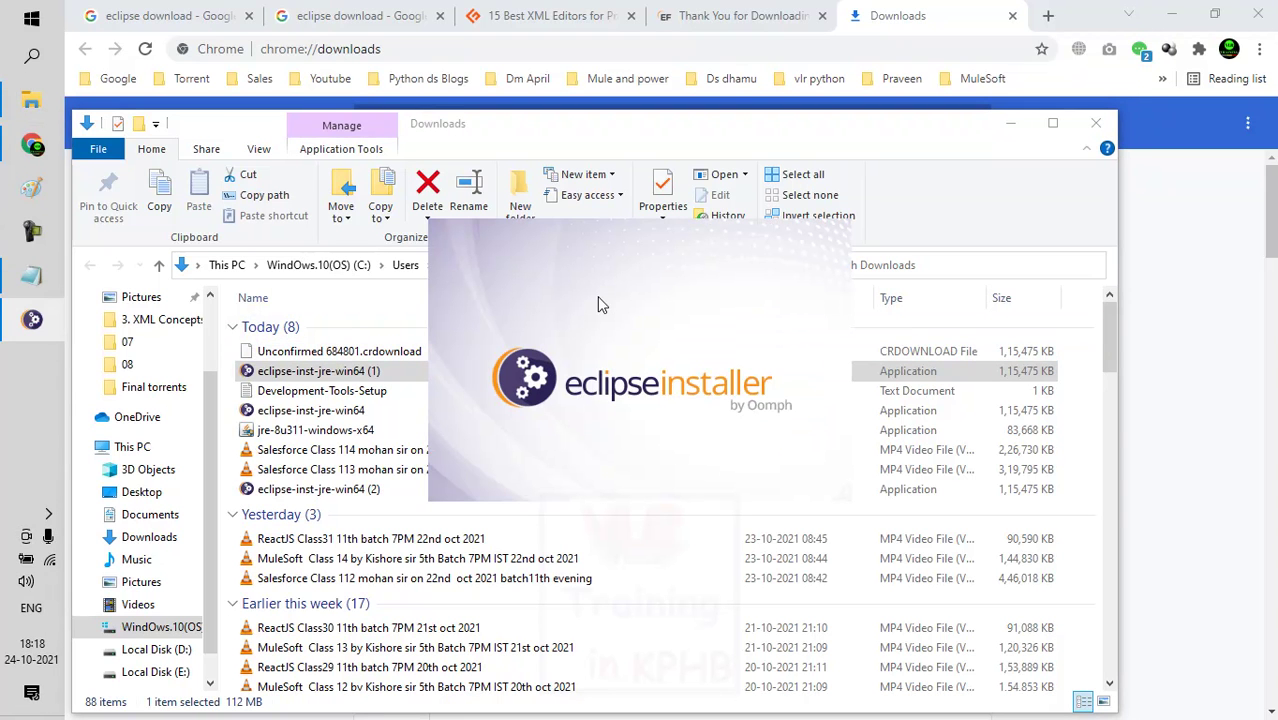
Step: Widen the Eclipse Installer window so that the full package names fit
scroll(638, 365, down, 1)
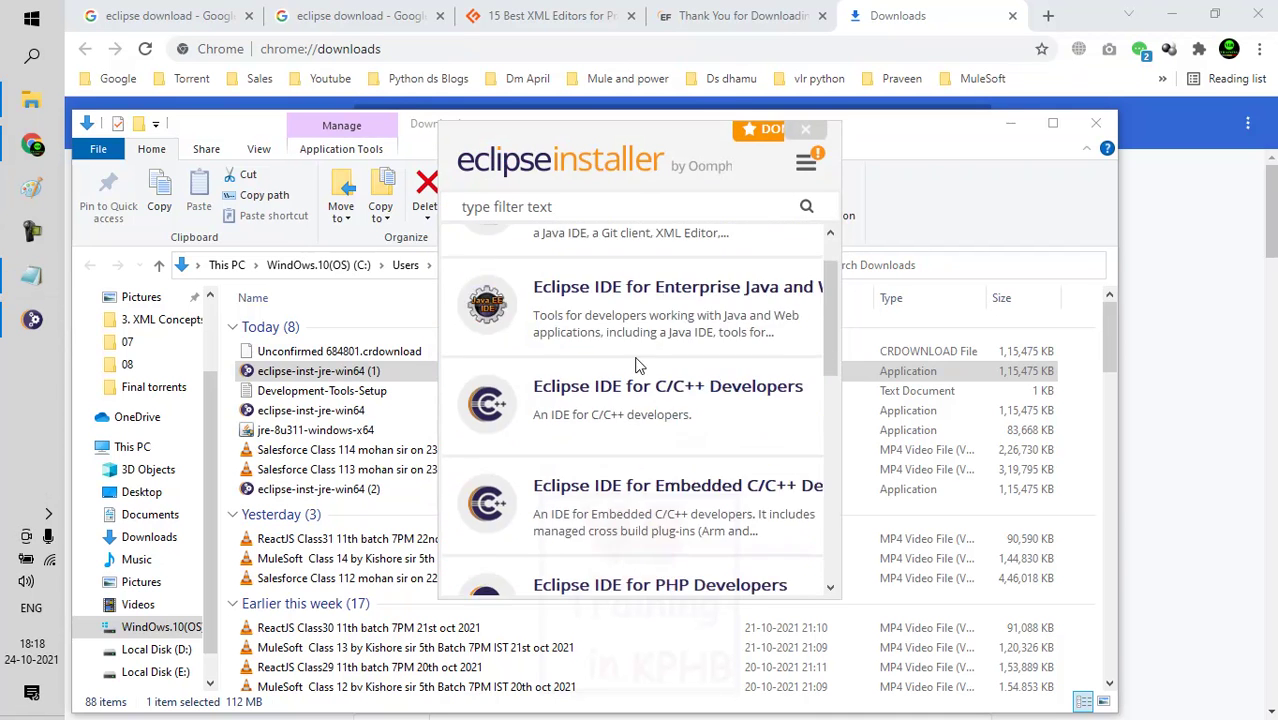
scroll(640, 363, up, 2)
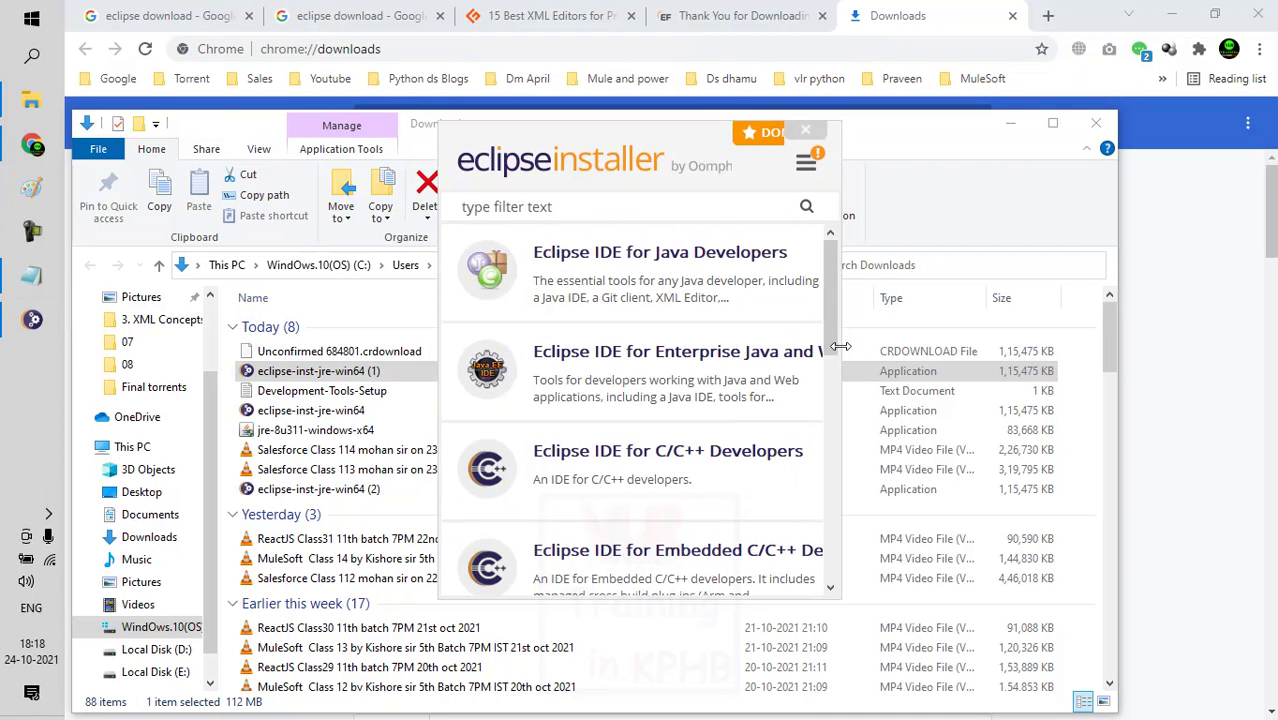
drag(840, 346, 1013, 348)
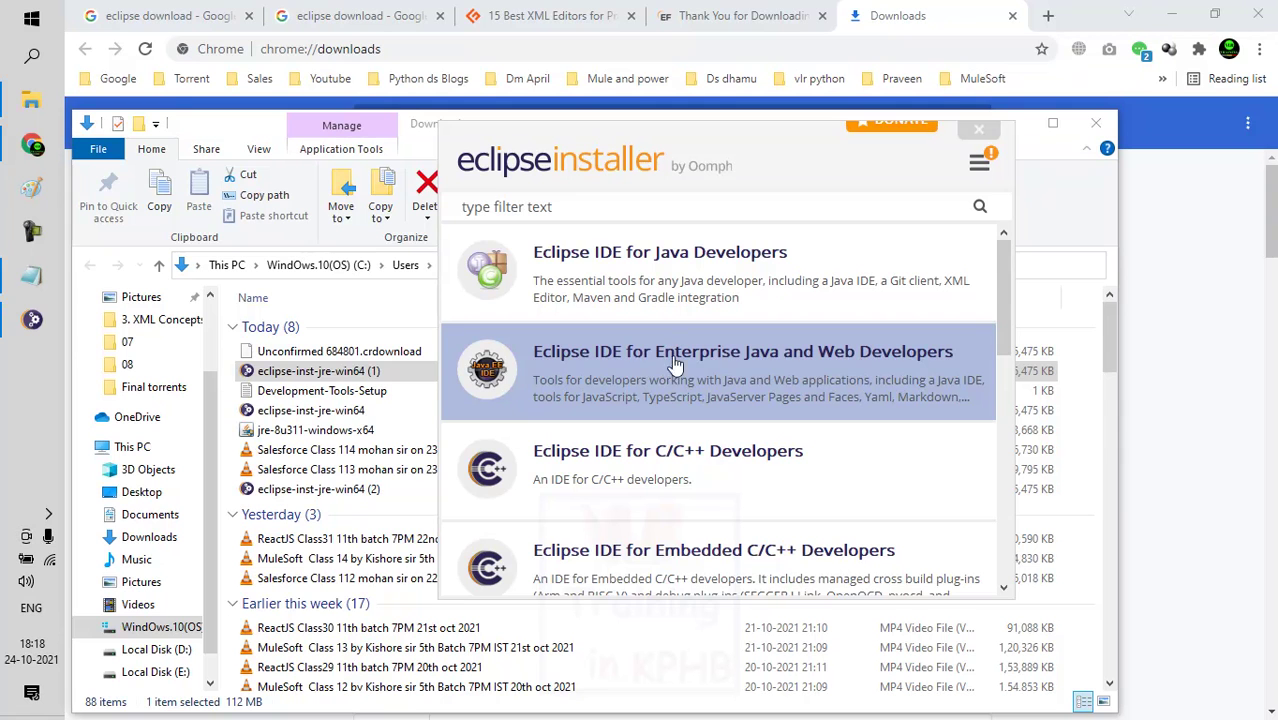
Step: Read the description of the Eclipse IDE for Enterprise Java and Web Developers package and return to the package list
click(760, 370)
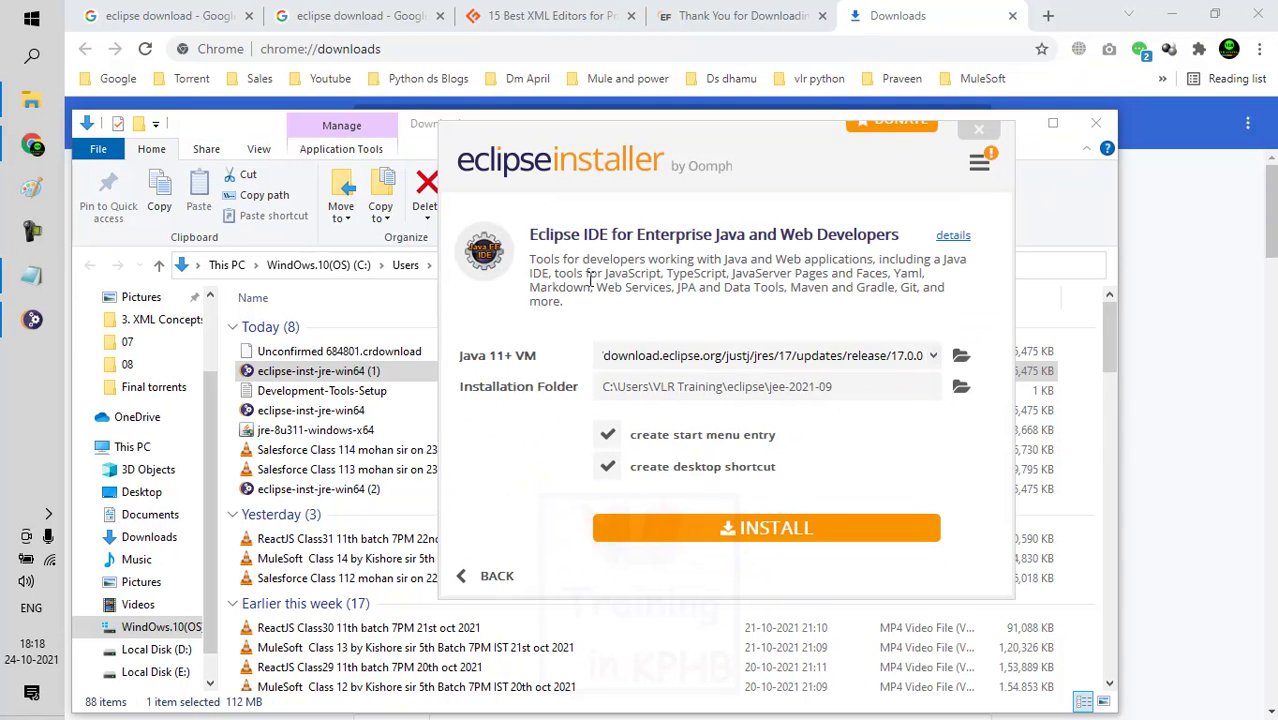
drag(590, 282, 612, 264)
click(808, 282)
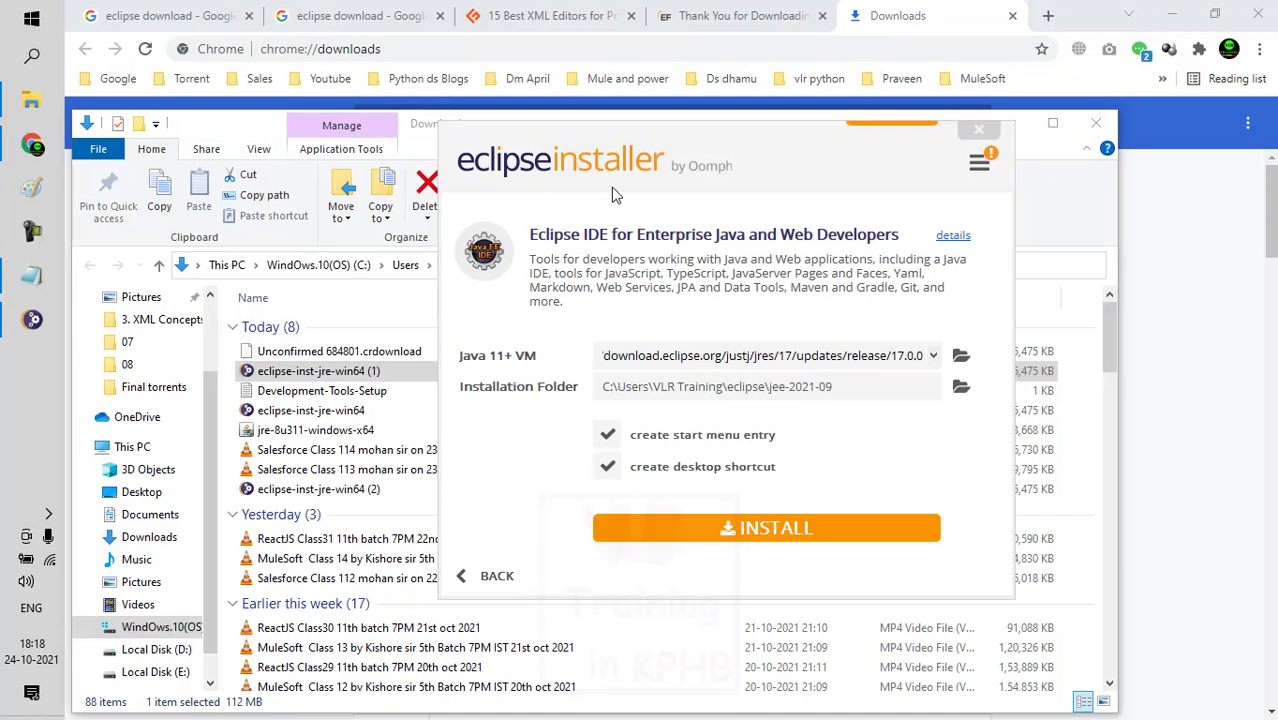
click(484, 573)
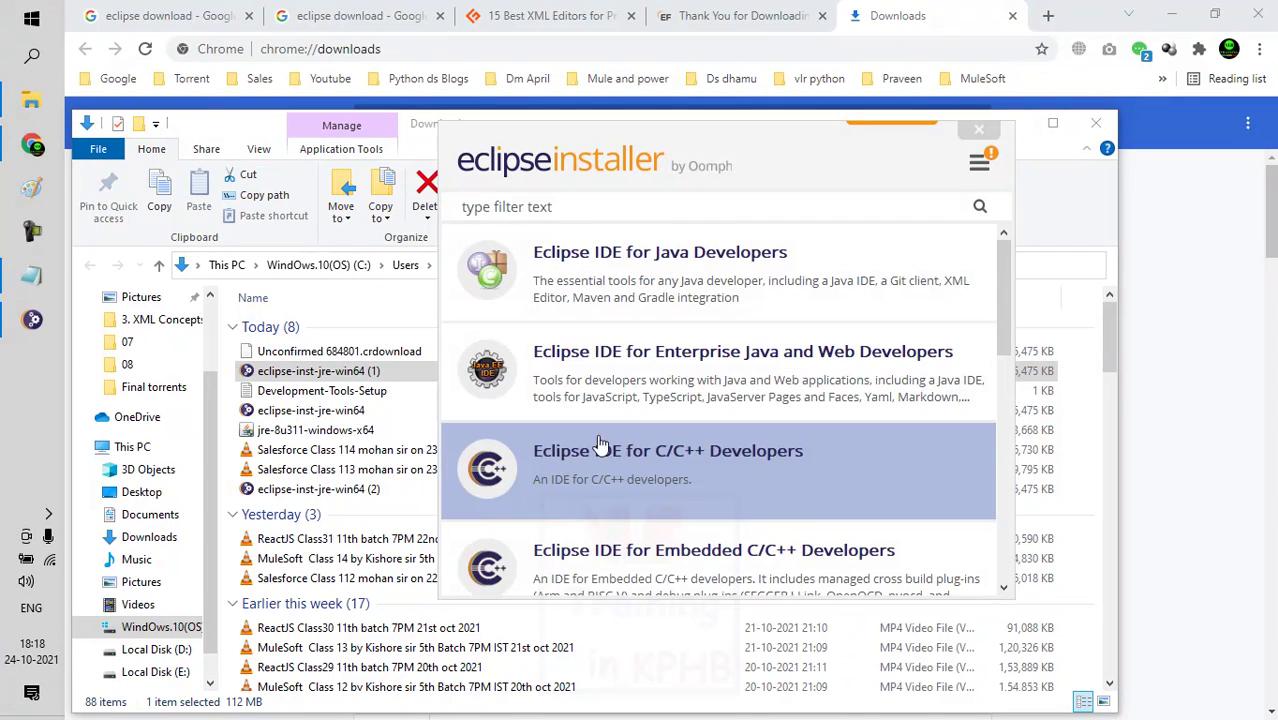
Step: Choose the Eclipse IDE for Java Developers package, which includes an XML Editor, and install it with the default folder and shortcut options
scroll(700, 390, down, 1)
scroll(700, 386, down, 3)
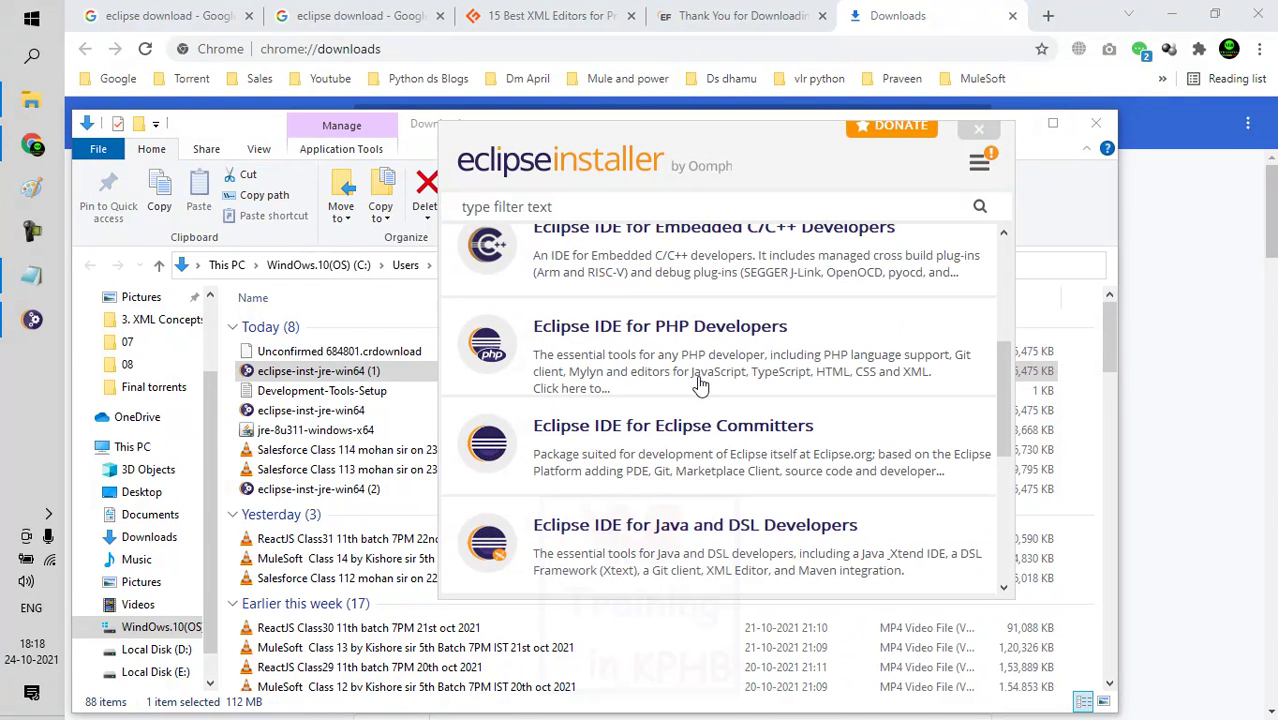
scroll(700, 385, down, 4)
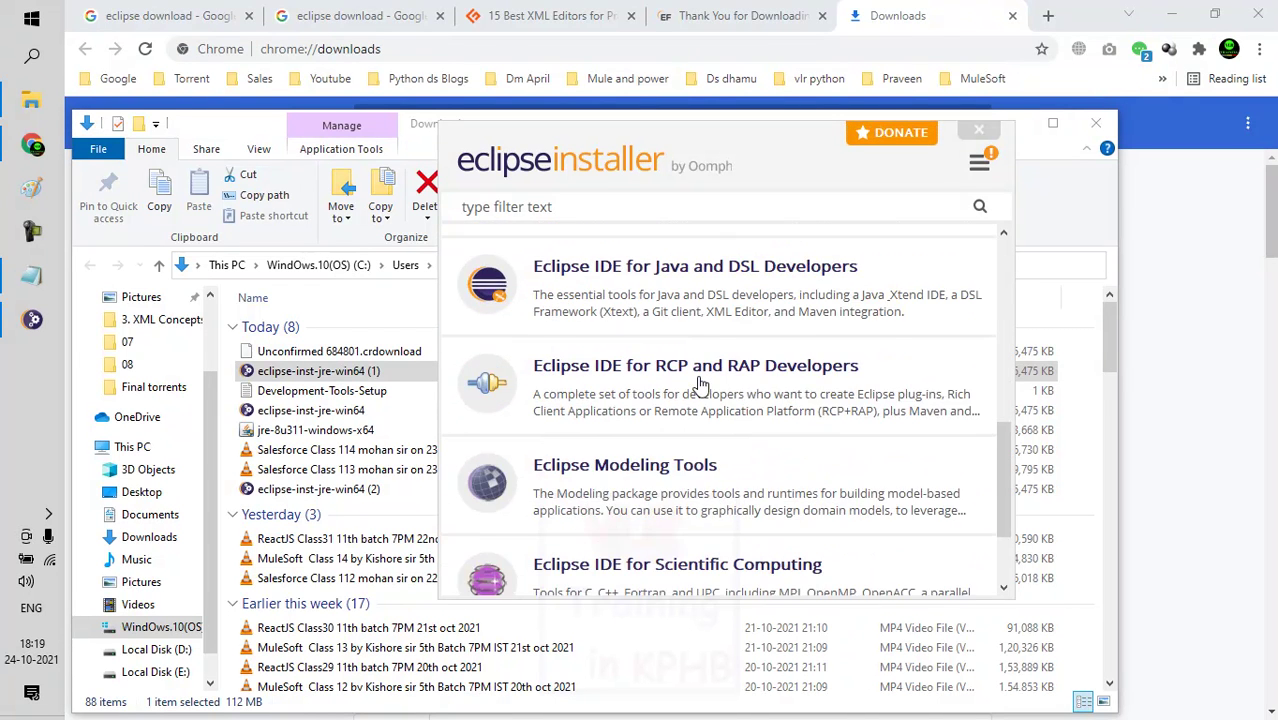
scroll(700, 386, up, 1)
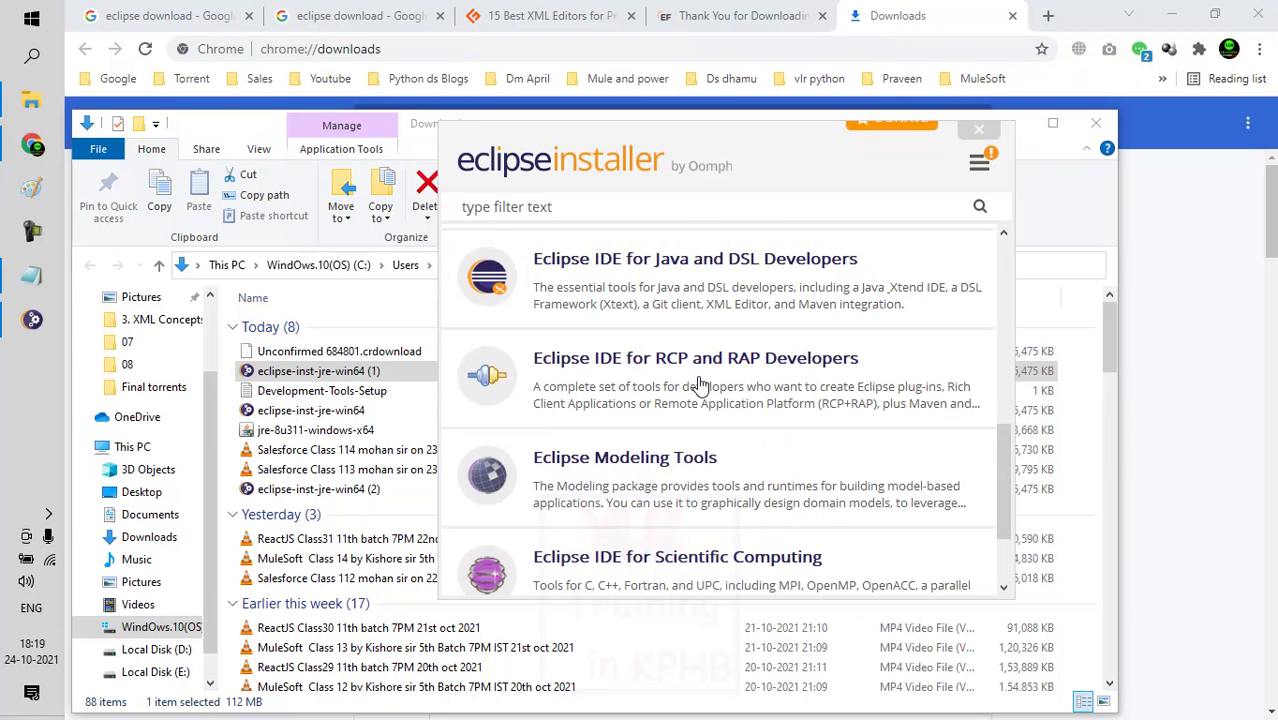
scroll(700, 386, up, 6)
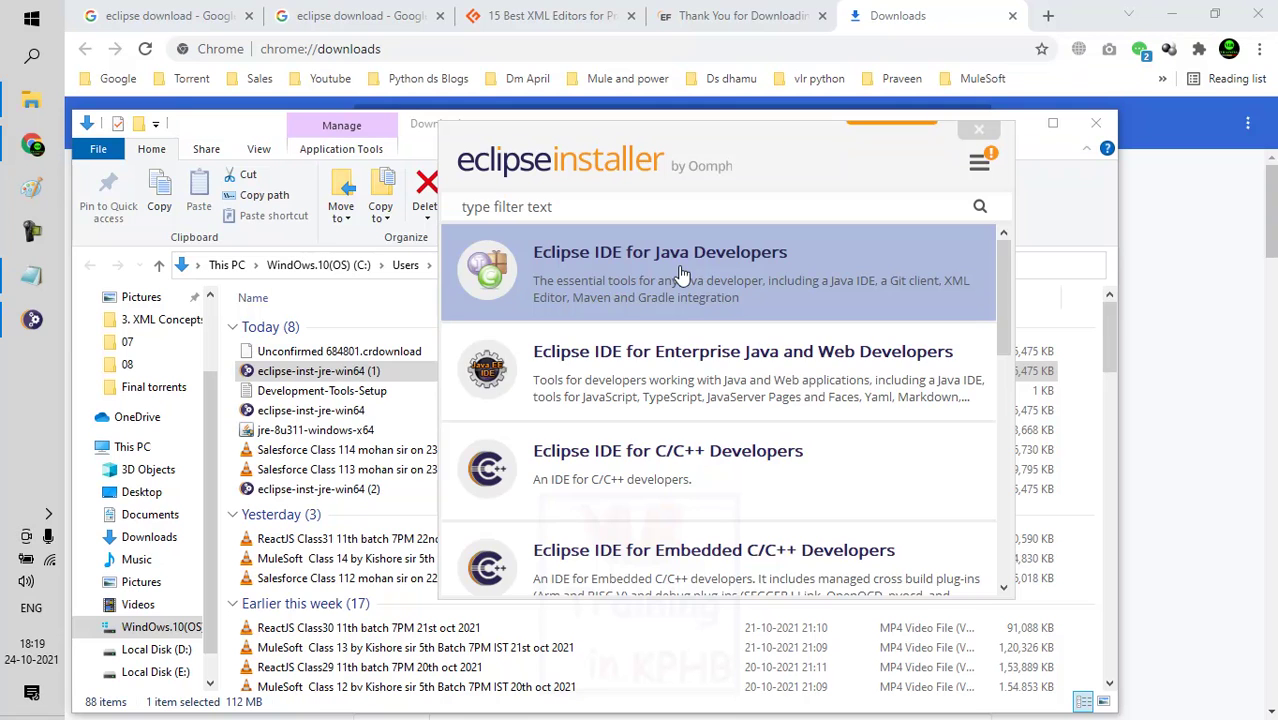
click(737, 276)
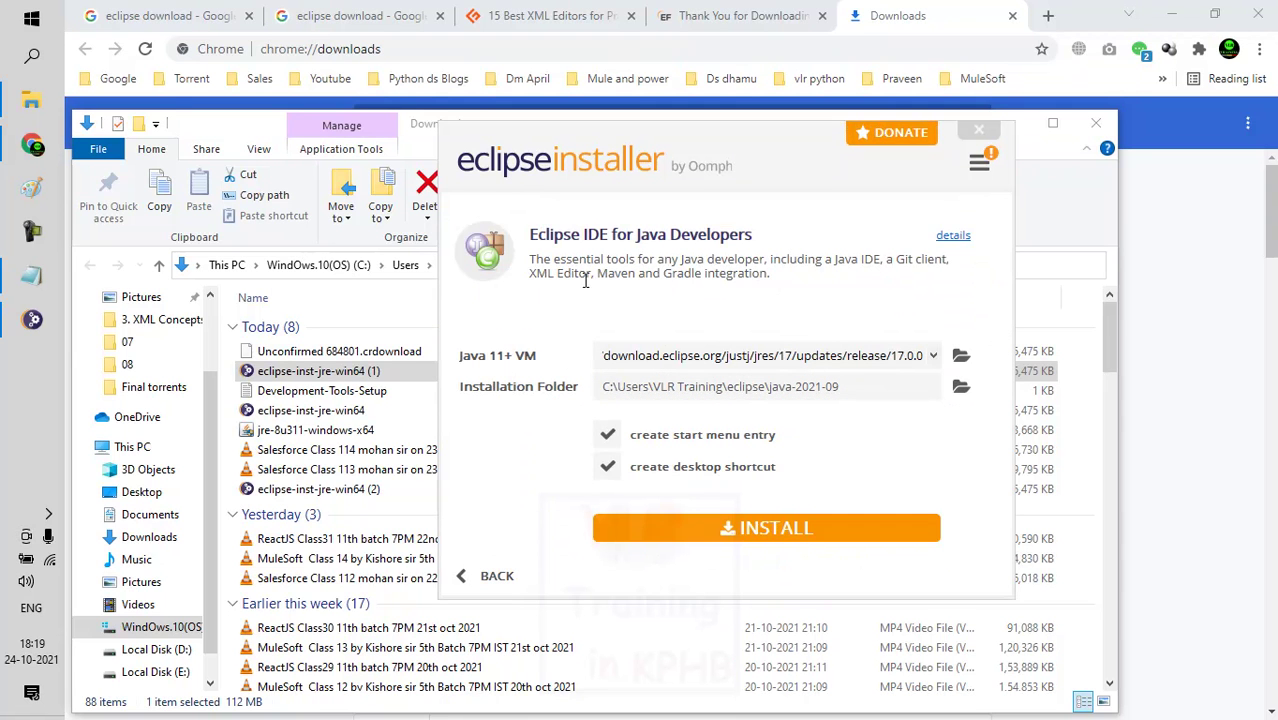
drag(534, 274, 580, 276)
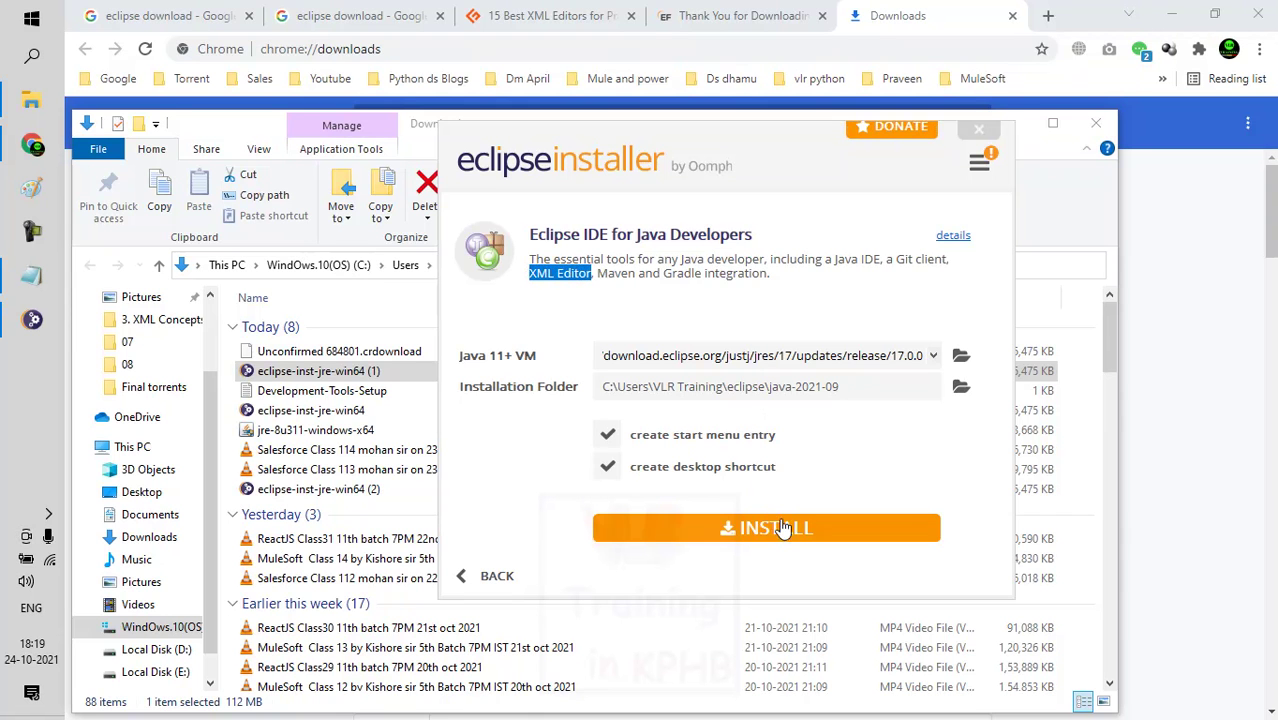
click(762, 545)
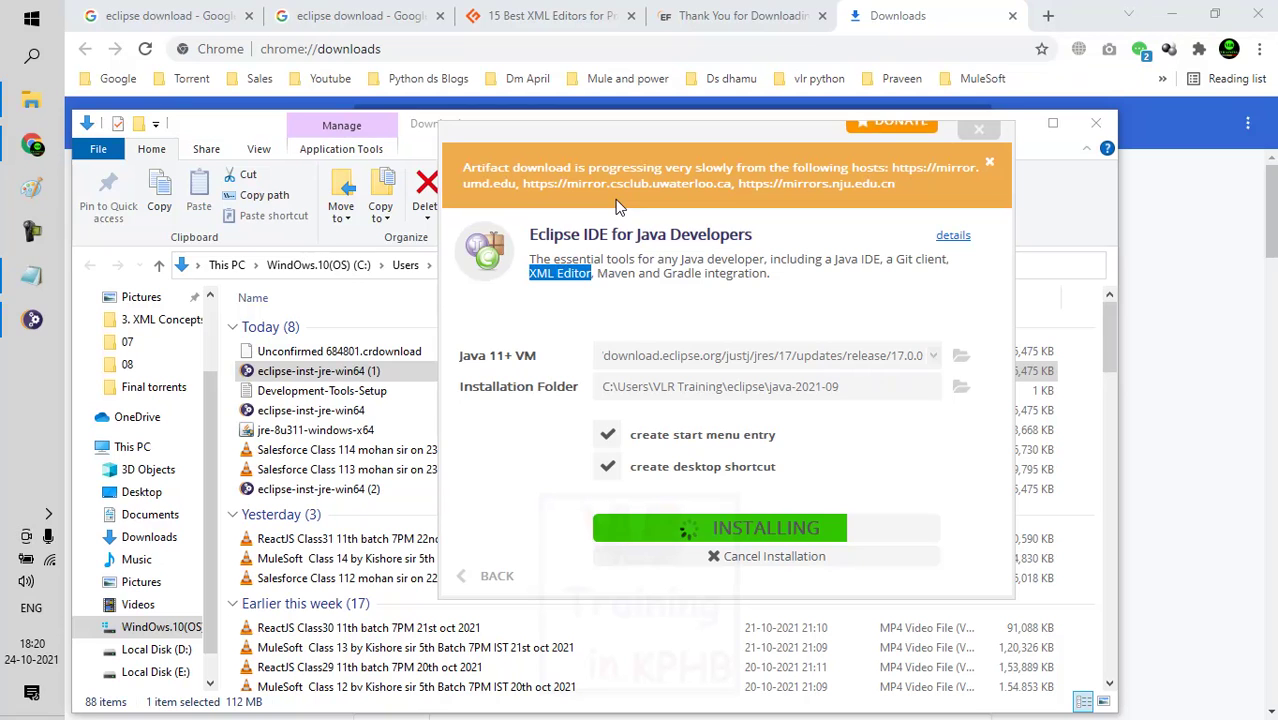
Step: Move the Eclipse Installer window aside, over the training website
drag(913, 175, 632, 200)
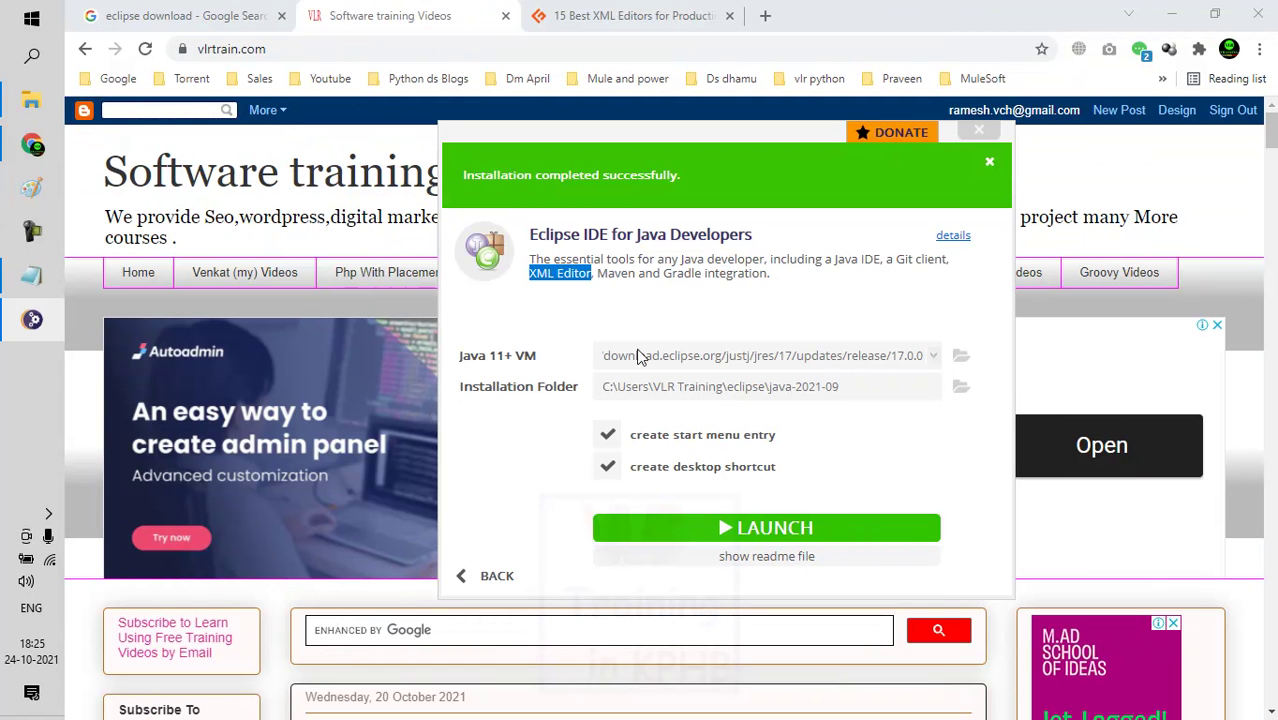
drag(700, 151, 524, 219)
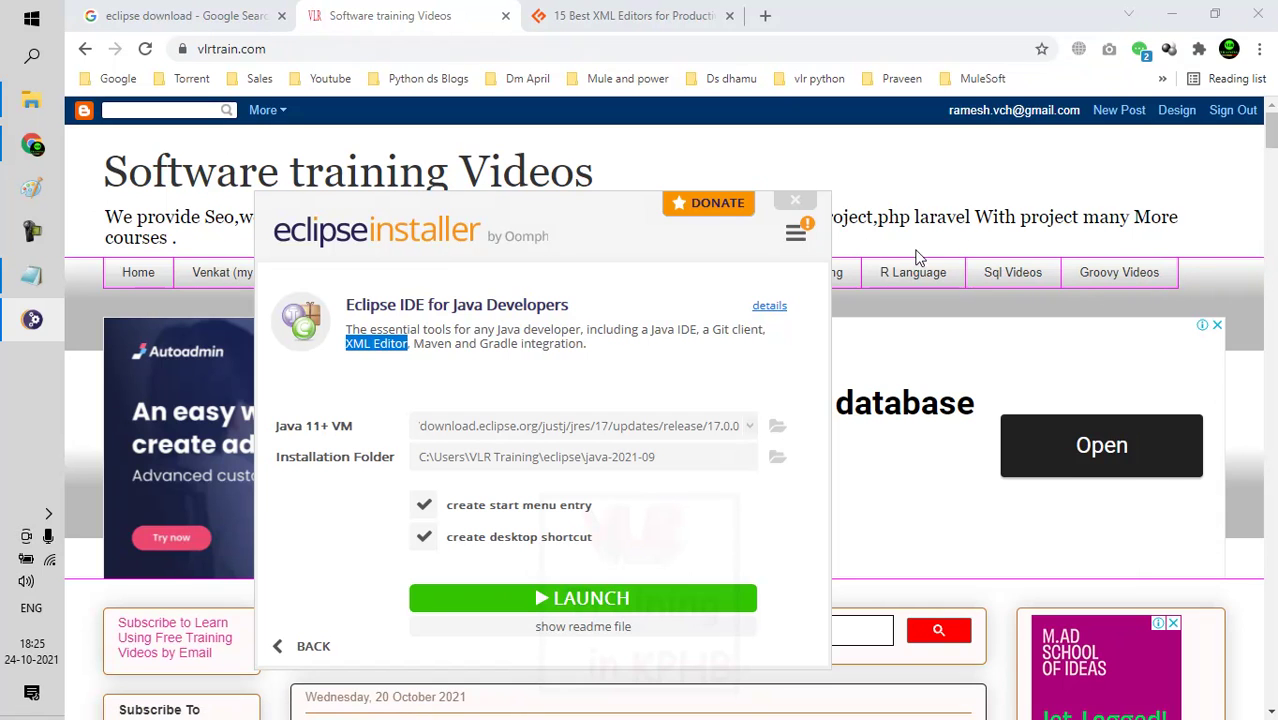
Step: Close the advertisement on the vlrtrain.com training website and look through the posts on its page
click(1119, 272)
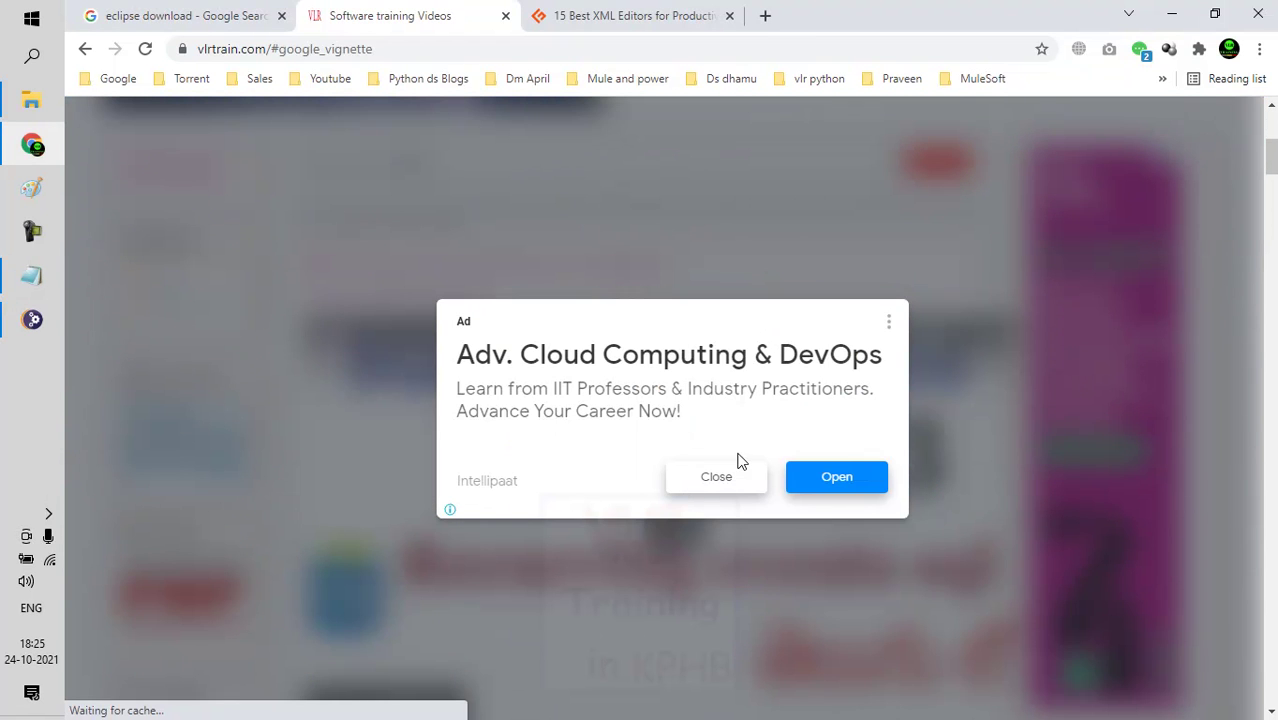
click(738, 463)
scroll(738, 460, down, 10)
scroll(738, 460, down, 3)
scroll(738, 460, up, 10)
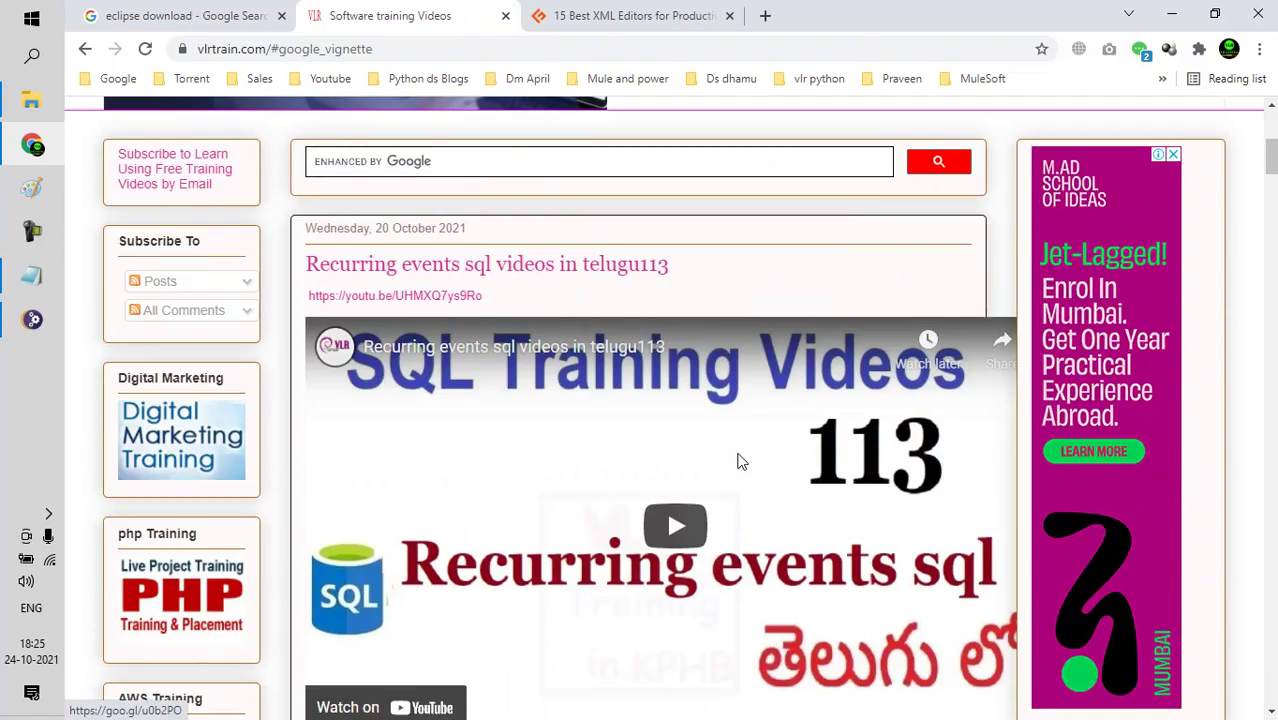
Step: Look through the groovy training video list, then open the SQL training videos page and skim its list of lessons
scroll(738, 461, down, 5)
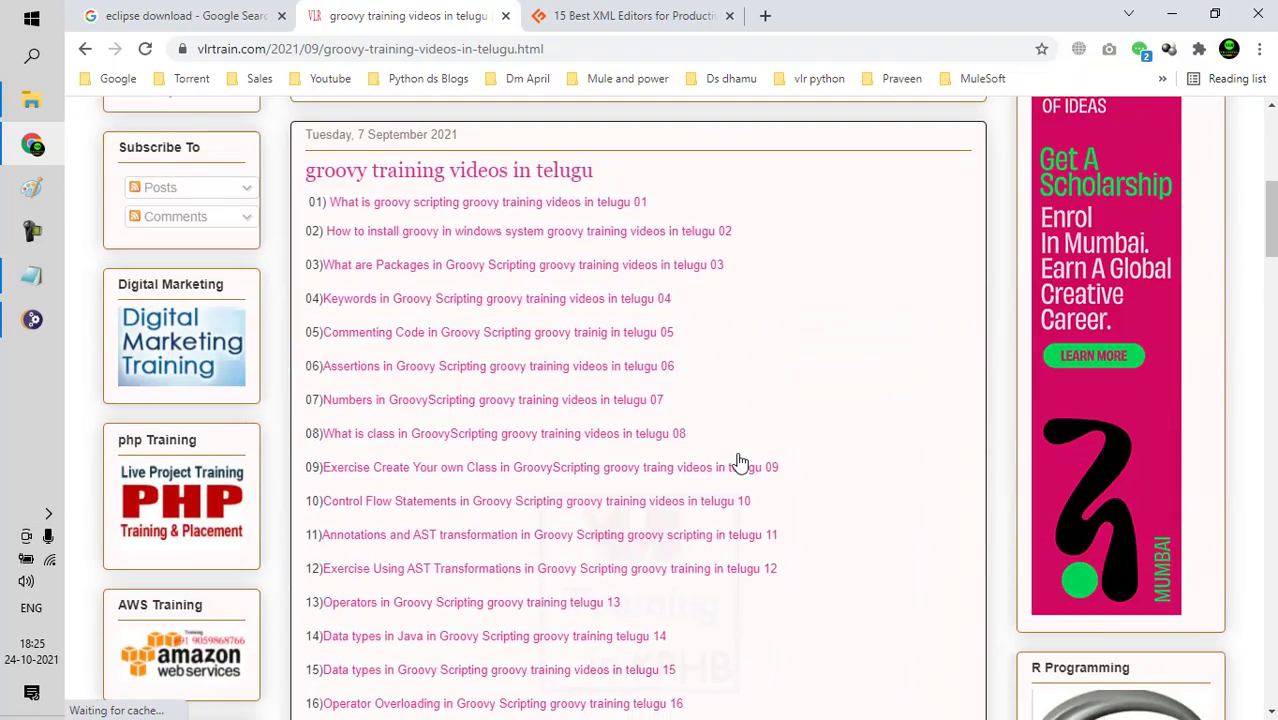
scroll(738, 463, up, 6)
click(1008, 281)
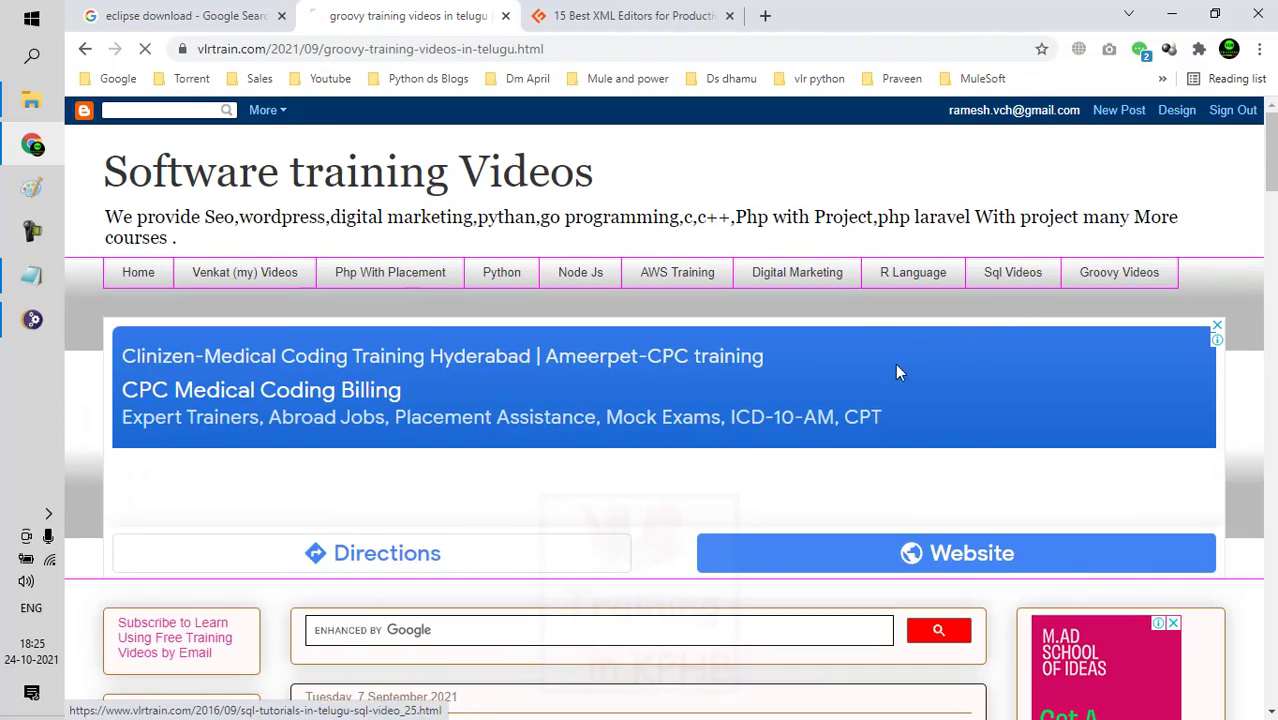
scroll(857, 410, down, 12)
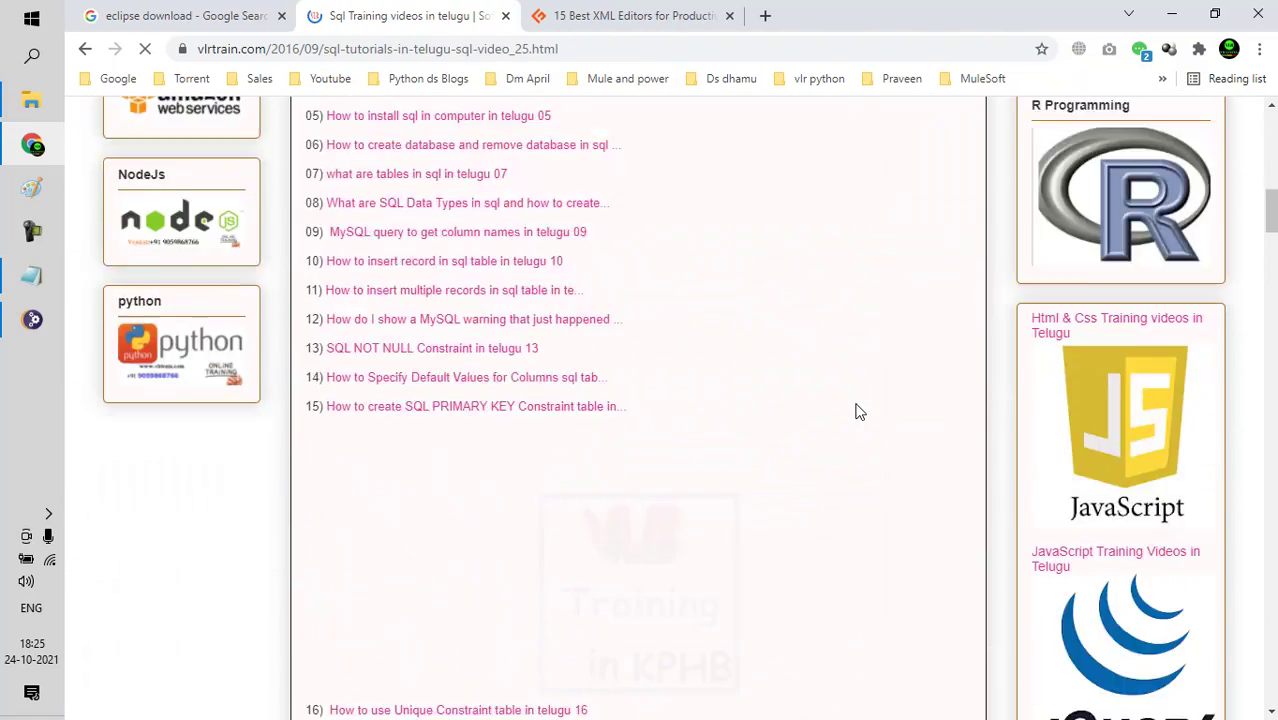
scroll(857, 410, down, 8)
scroll(857, 410, up, 6)
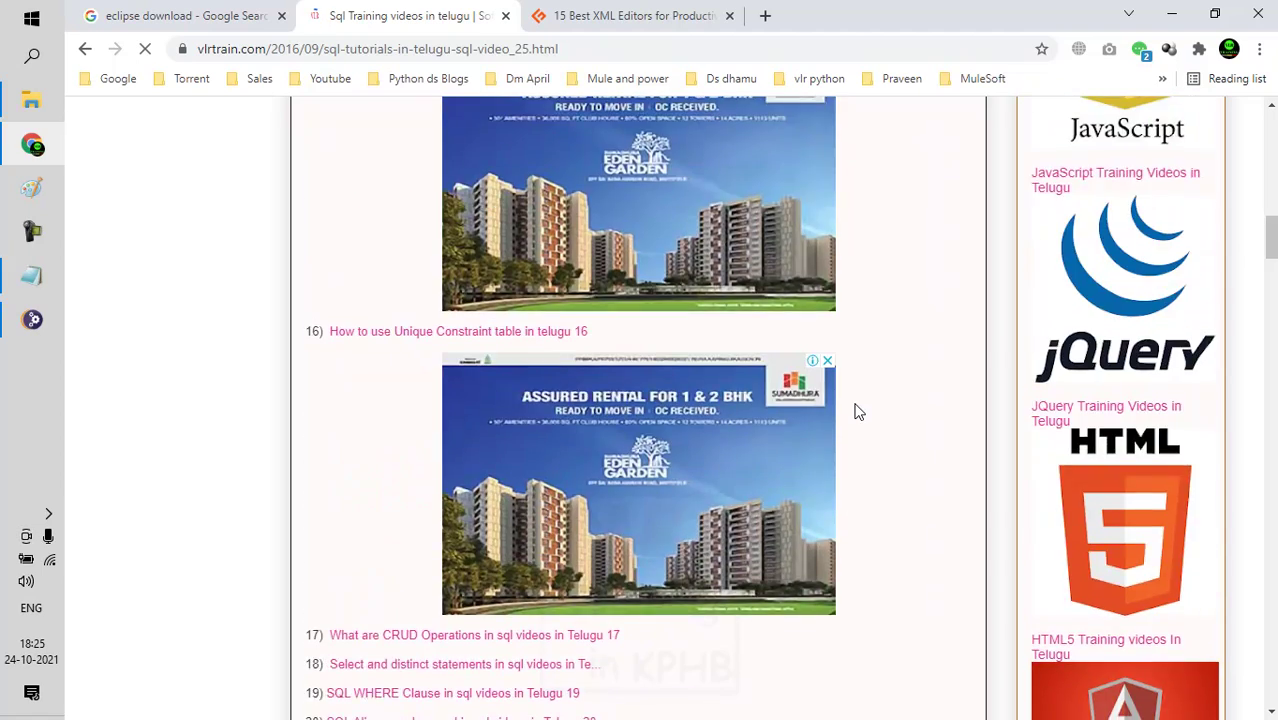
scroll(857, 410, down, 20)
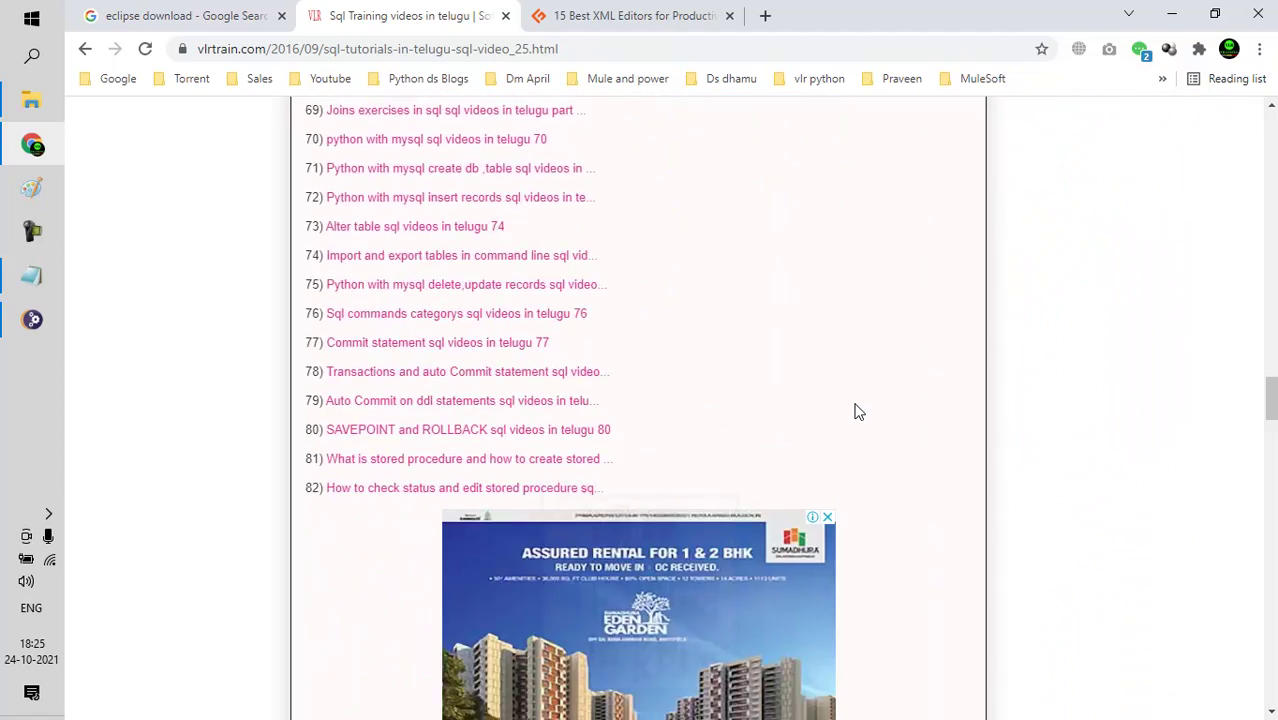
scroll(857, 410, down, 6)
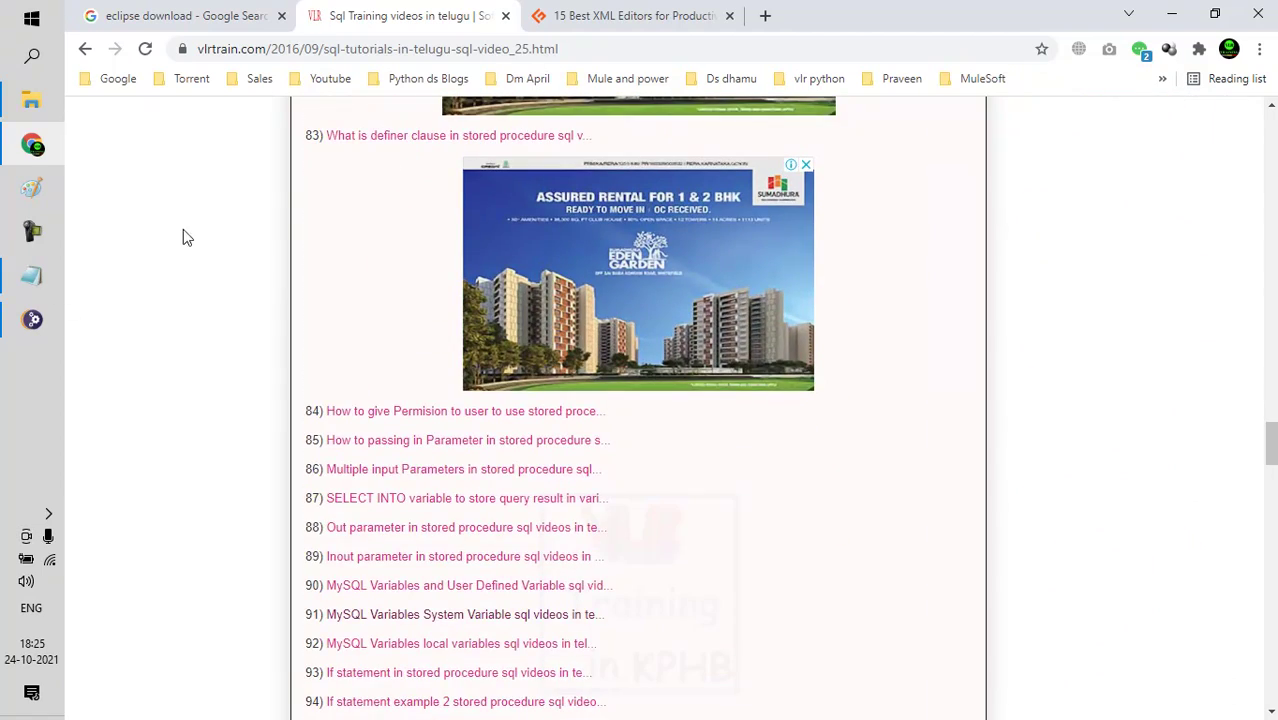
Step: Switch to Eclipse and launch the IDE with C:\Users\VLR Training\eclipse-workspace as the default workspace that is not asked for again
click(22, 324)
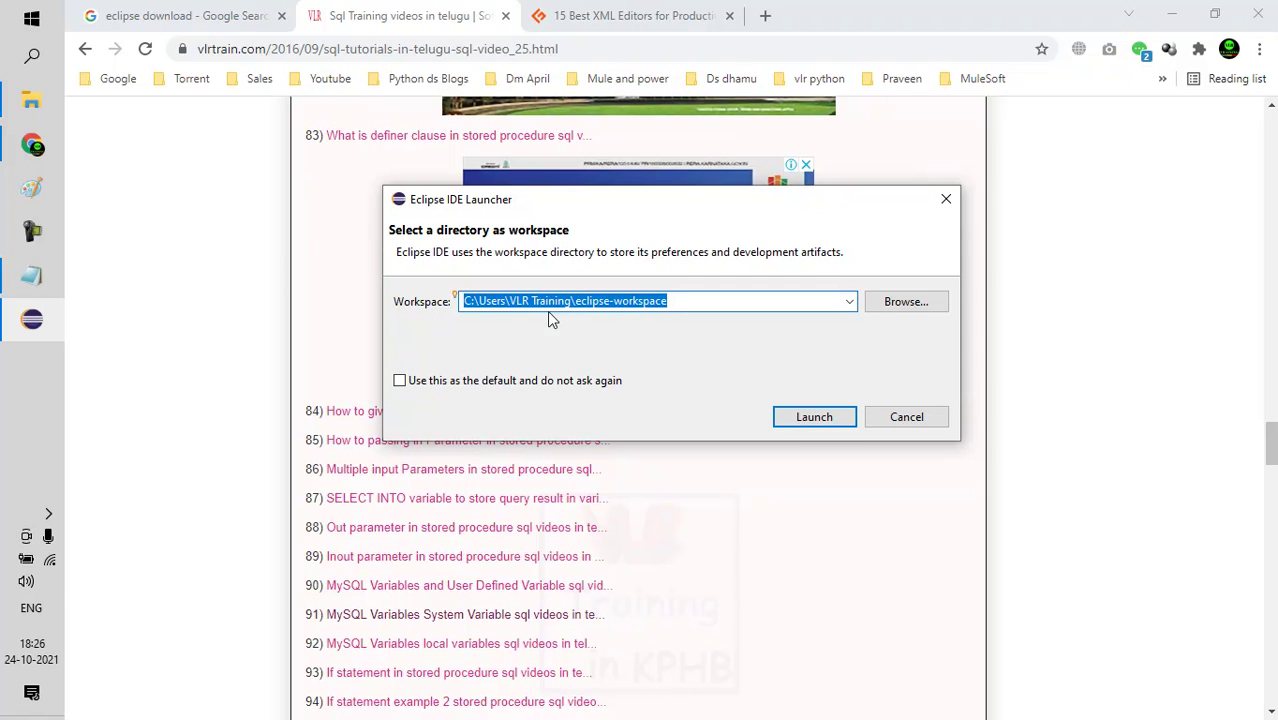
click(400, 382)
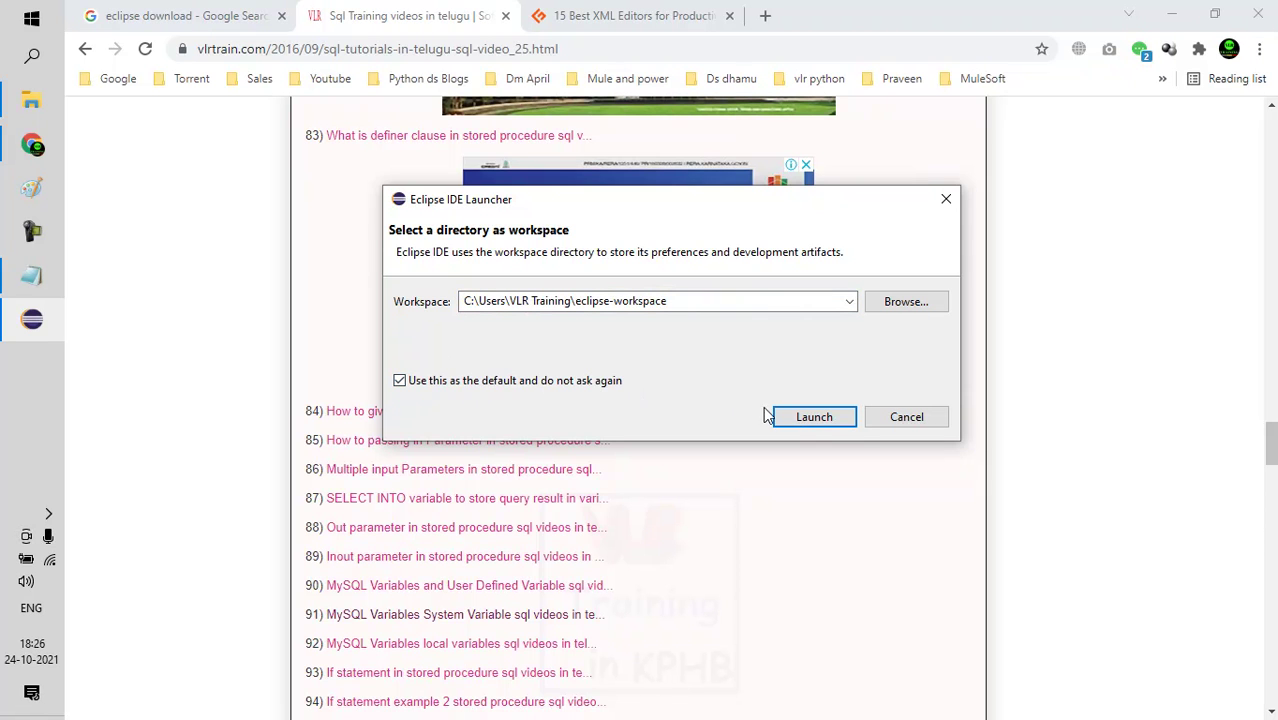
click(814, 418)
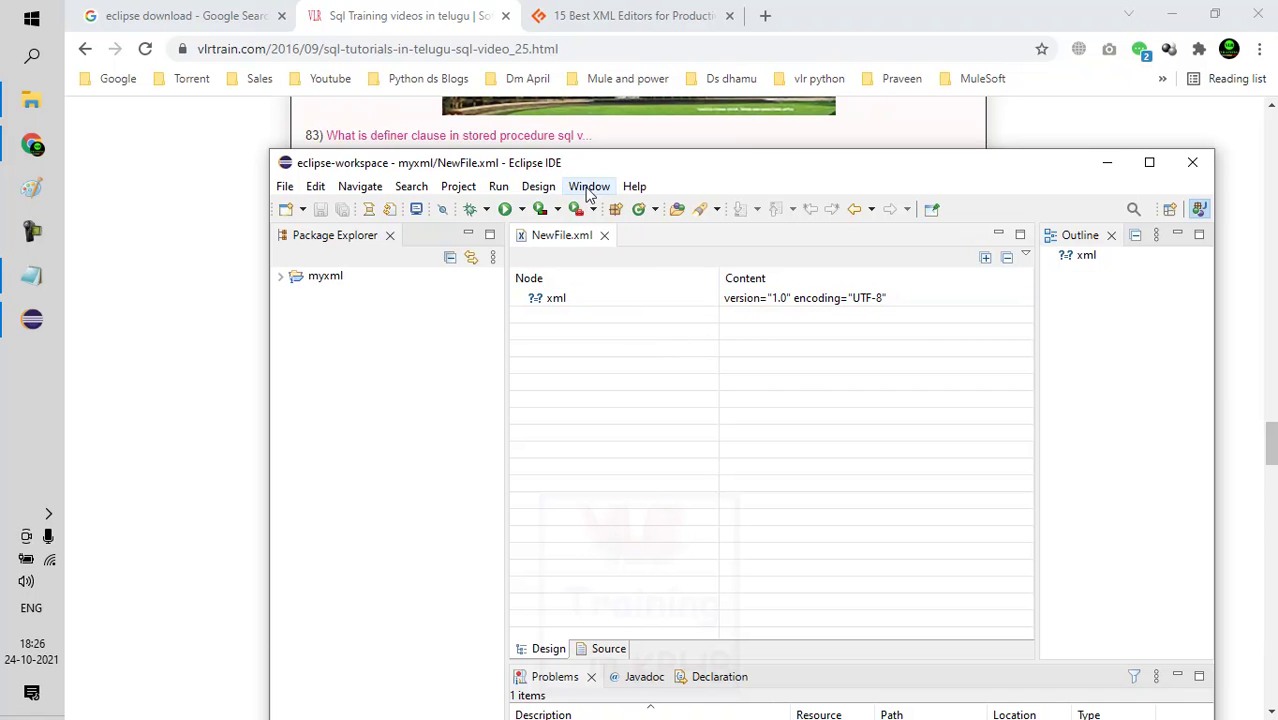
Step: Open the Eclipse Marketplace, check the installed solutions and return to the searchable catalogue
click(634, 187)
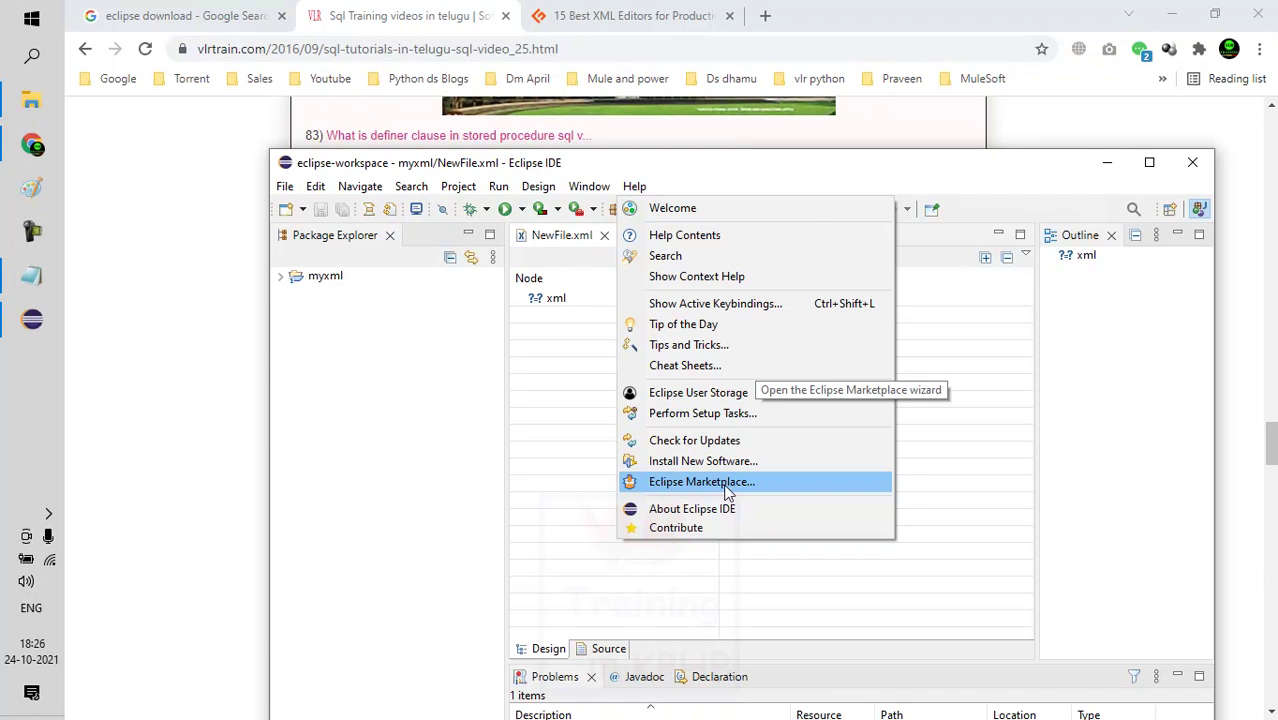
click(700, 482)
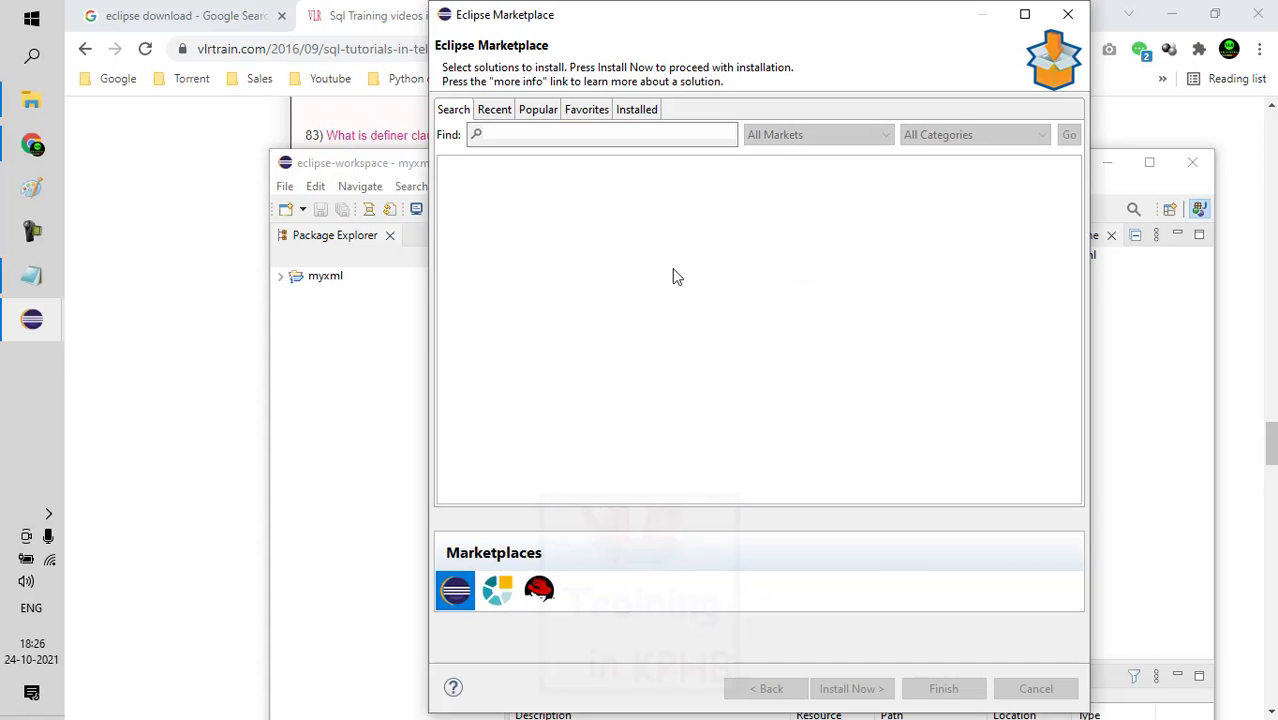
click(638, 110)
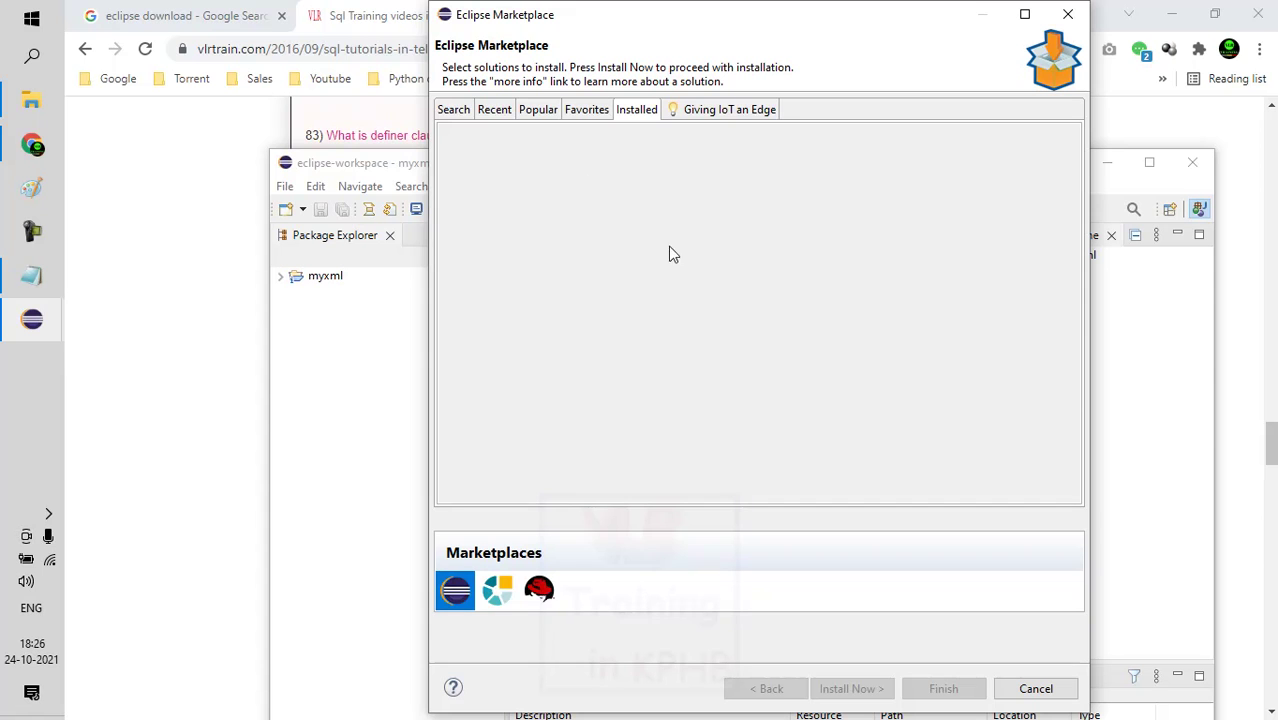
click(450, 111)
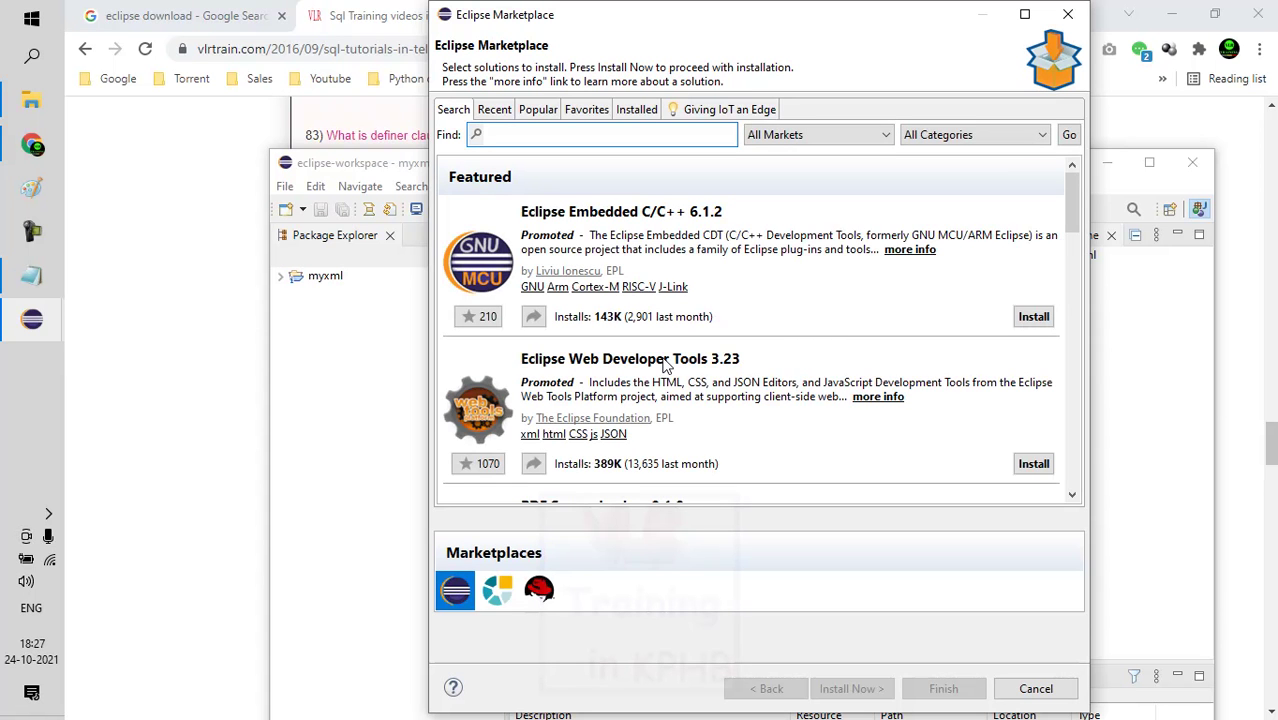
Step: Install Eclipse Web Developer Tools 3.23 with its preselected features and accept the license agreements
scroll(790, 366, down, 2)
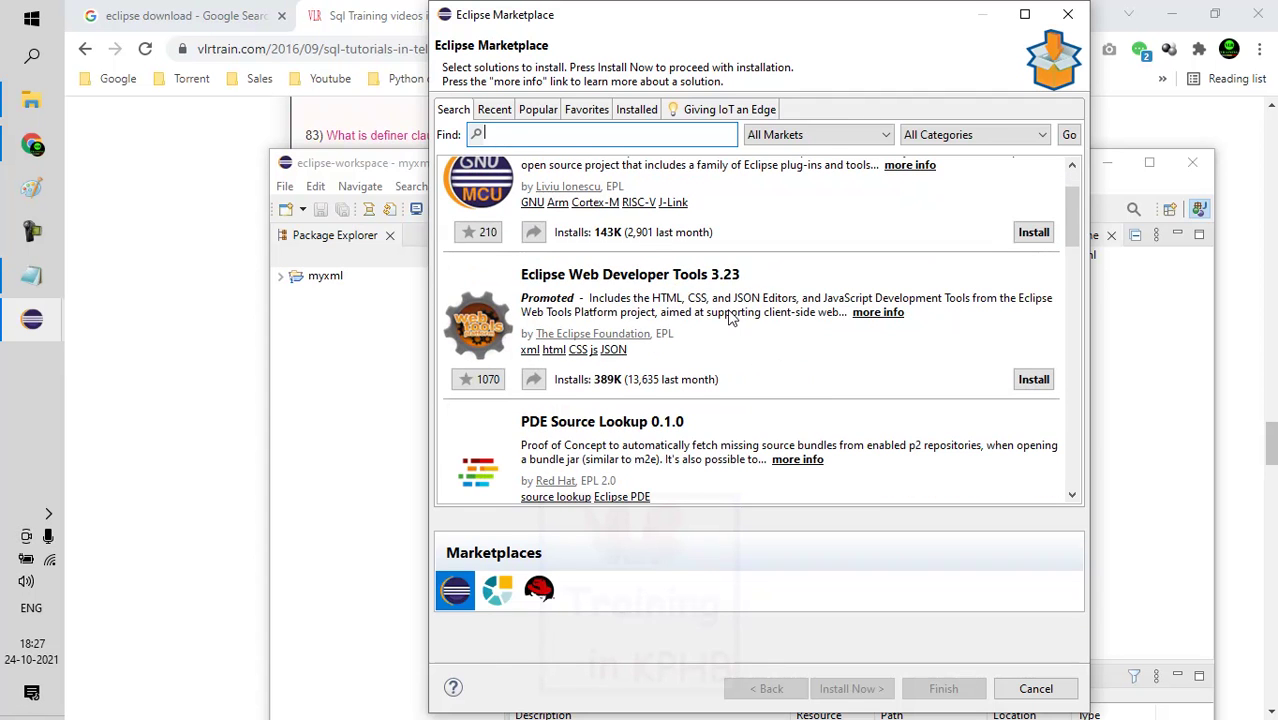
scroll(750, 316, up, 1)
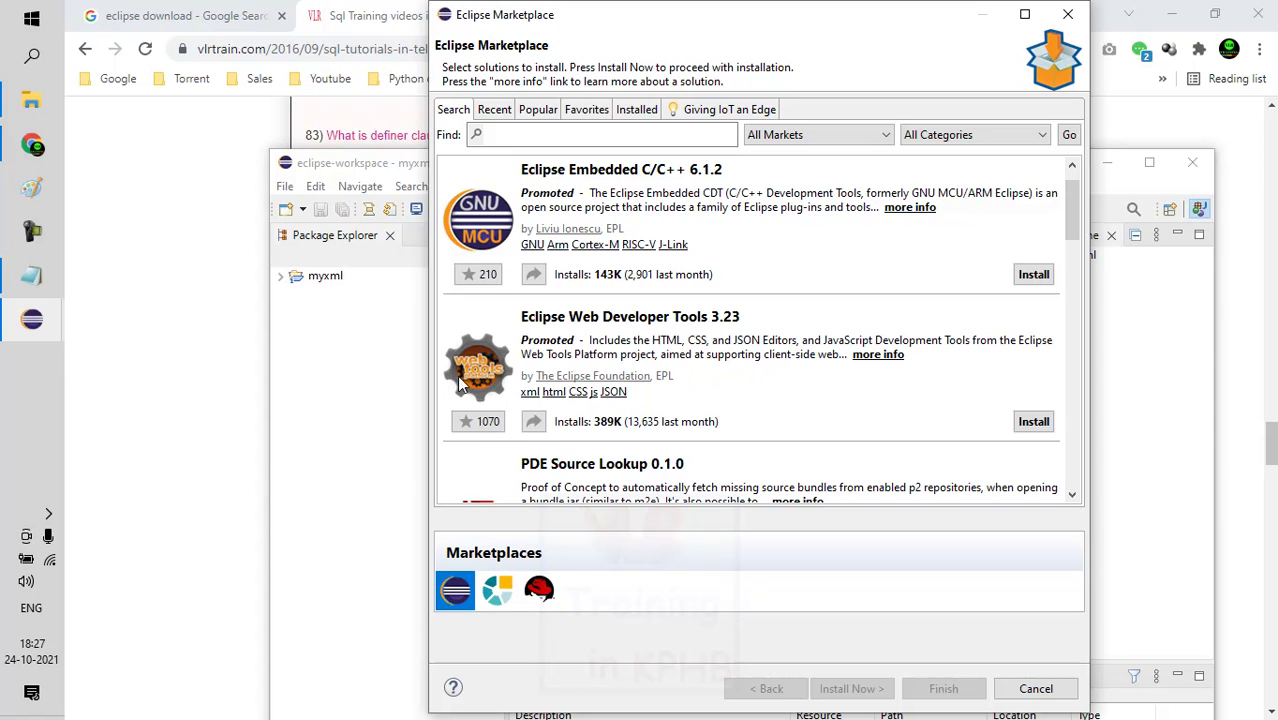
scroll(674, 338, up, 1)
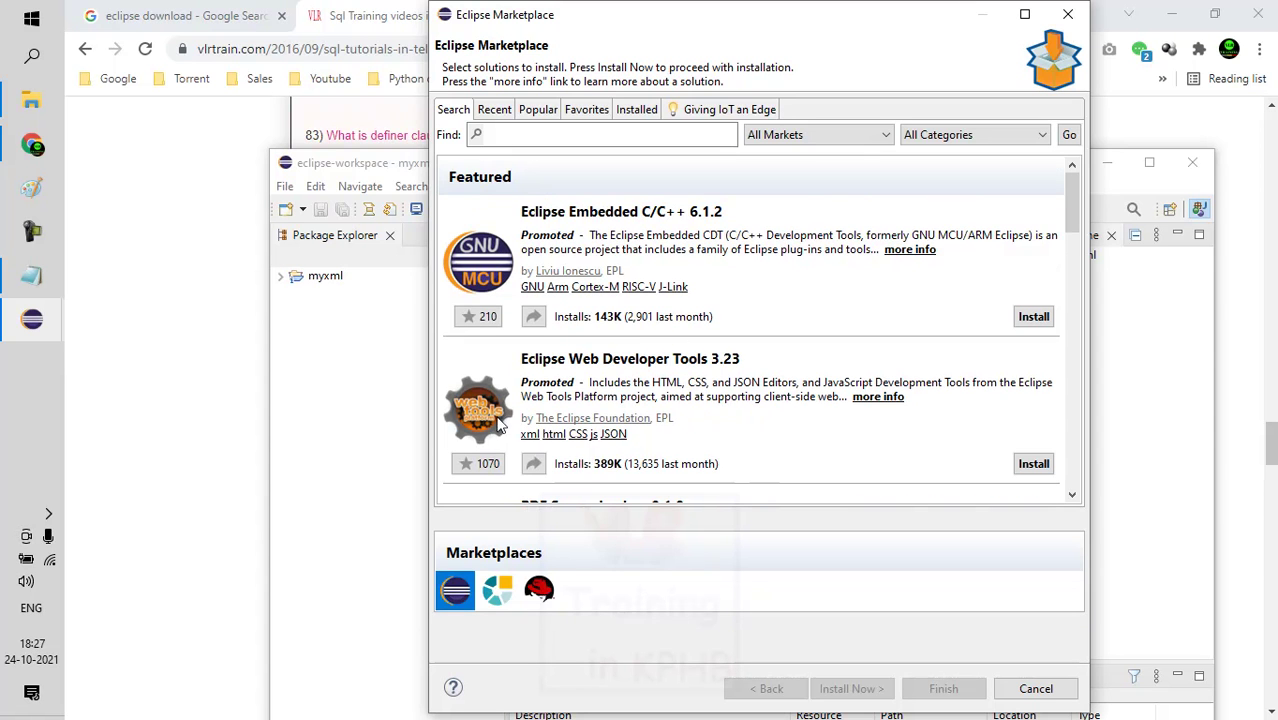
scroll(996, 448, down, 2)
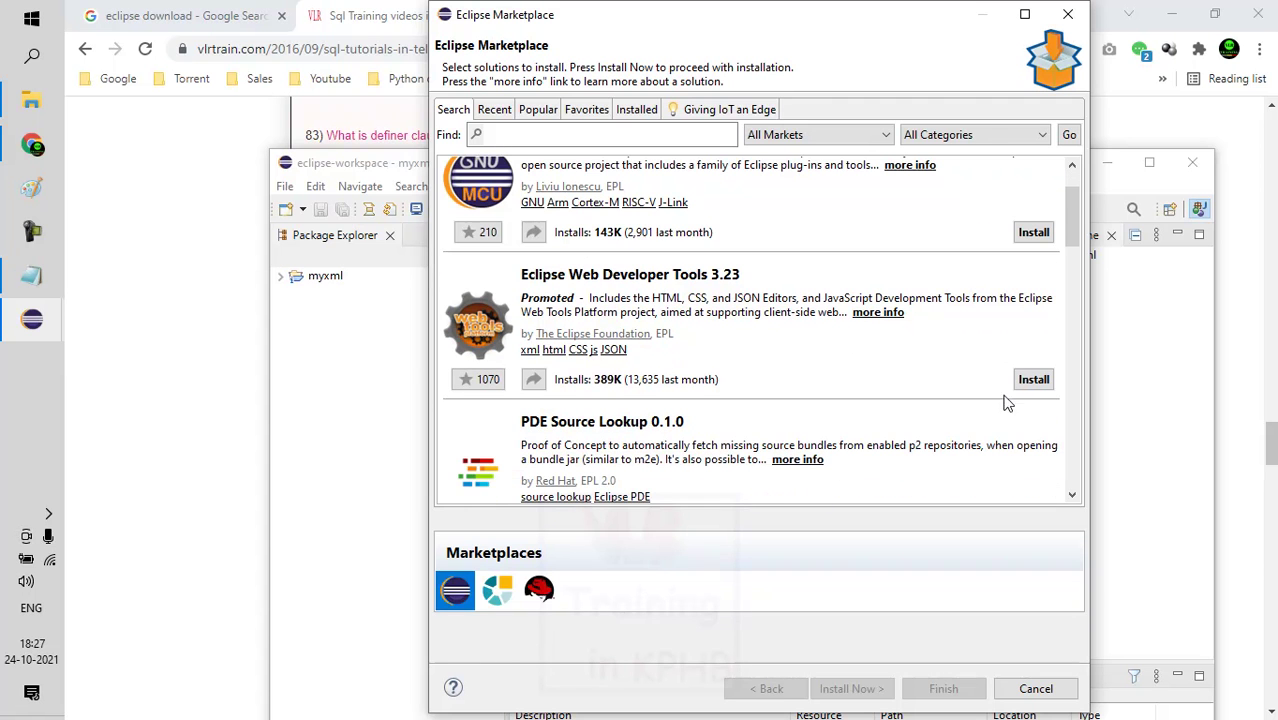
click(1030, 382)
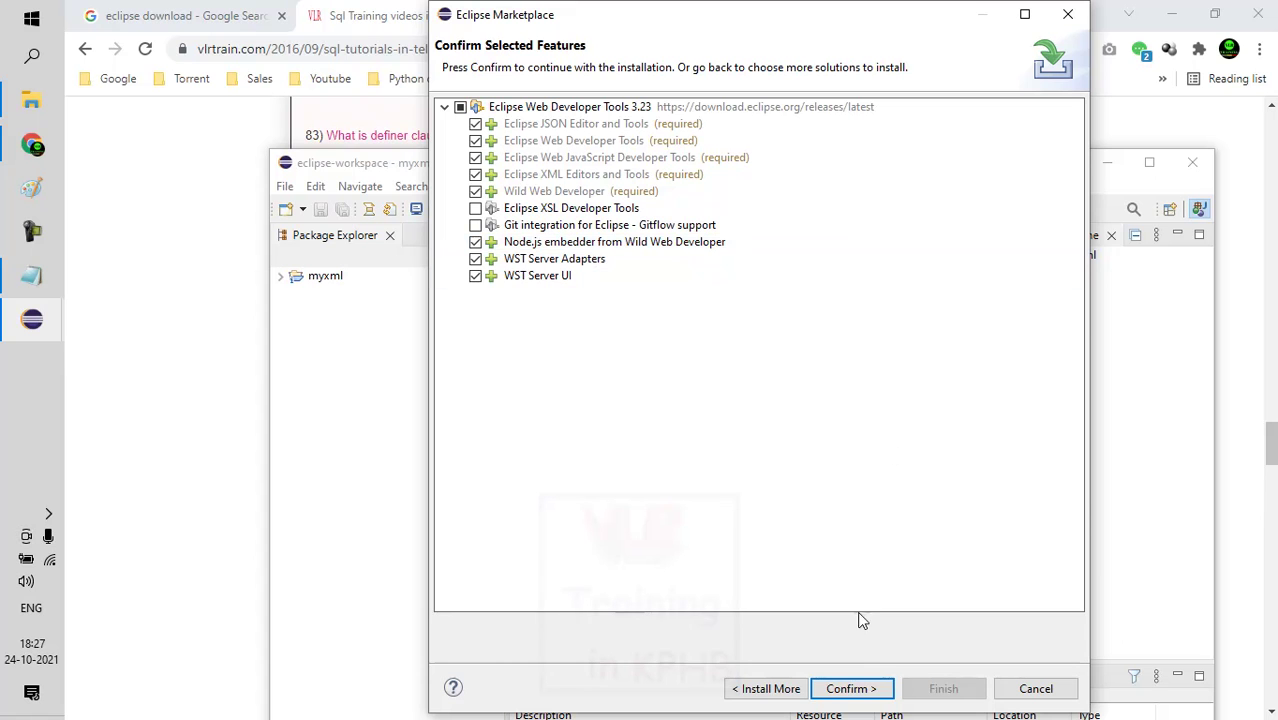
click(846, 690)
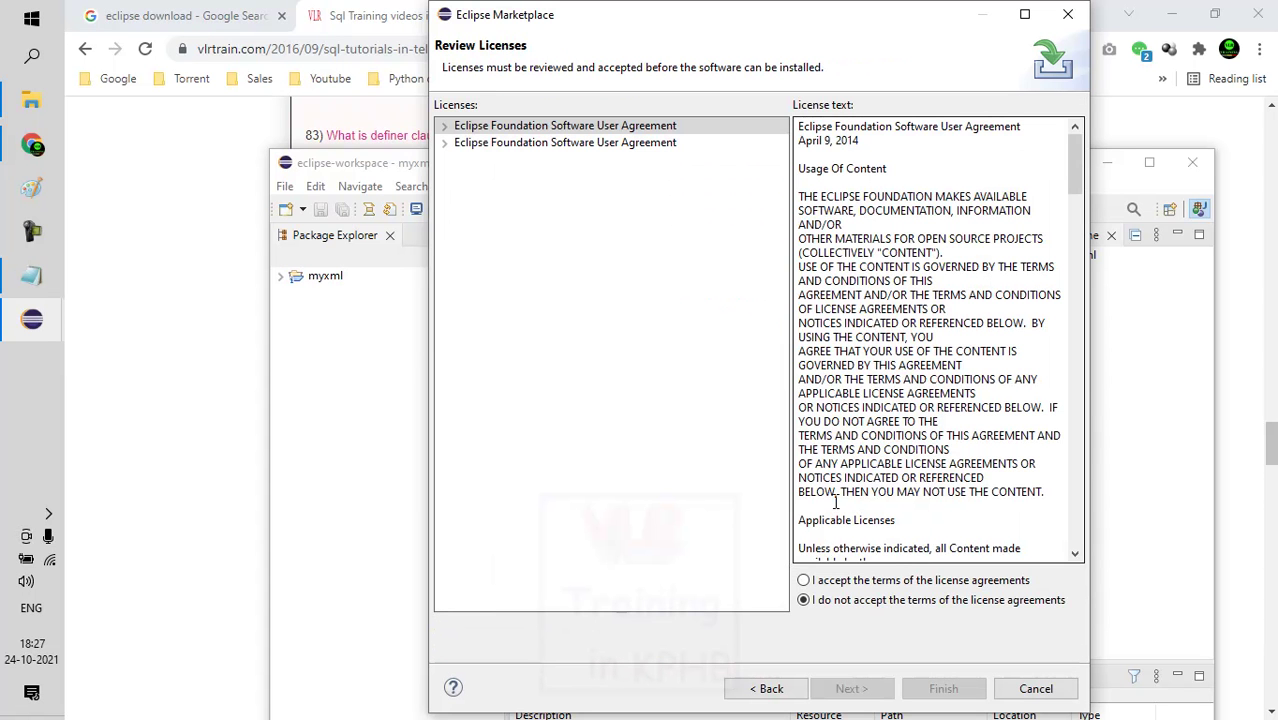
click(832, 581)
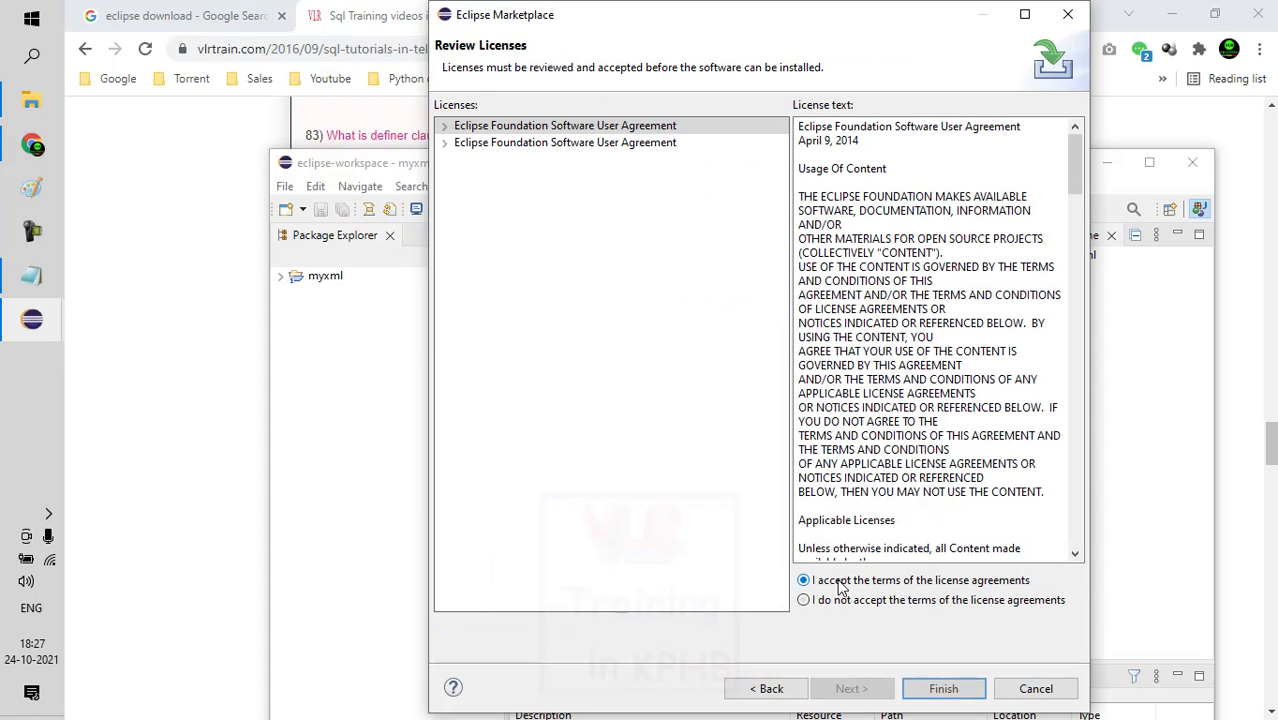
click(944, 690)
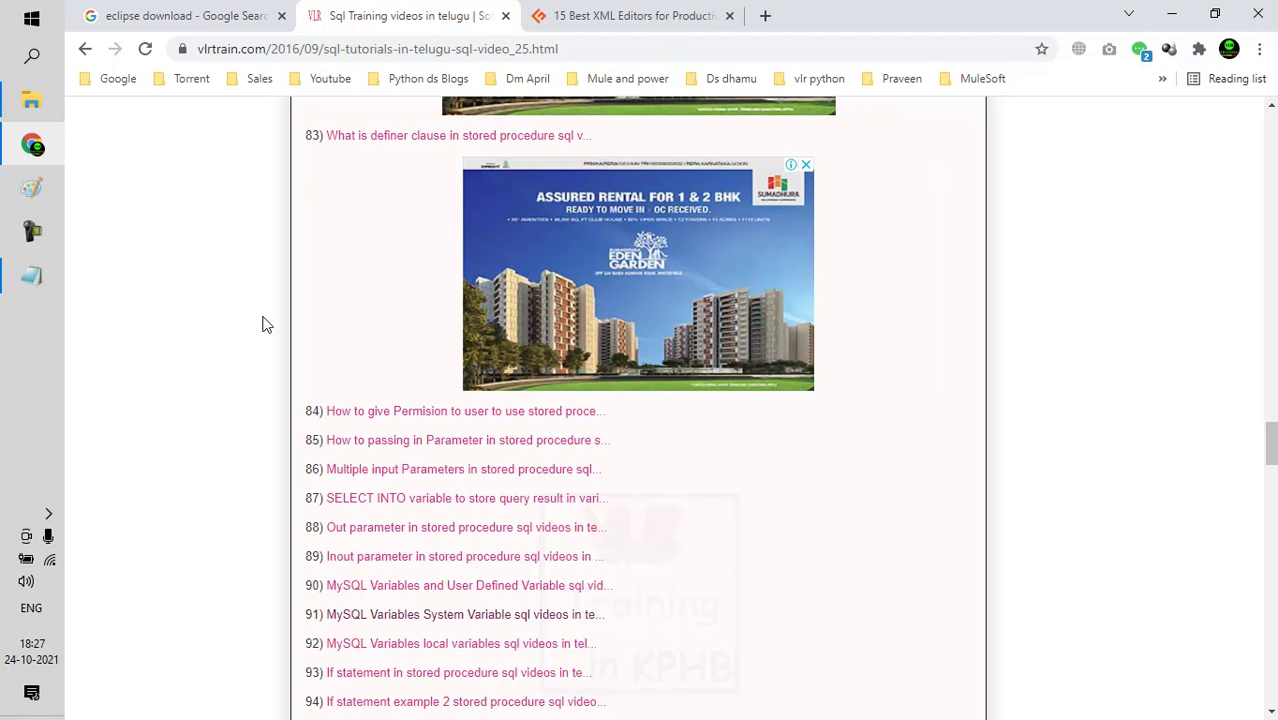
Step: Start Eclipse IDE for Java Developers from its desktop shortcut and close the NewFile.xml editor
key(super+d)
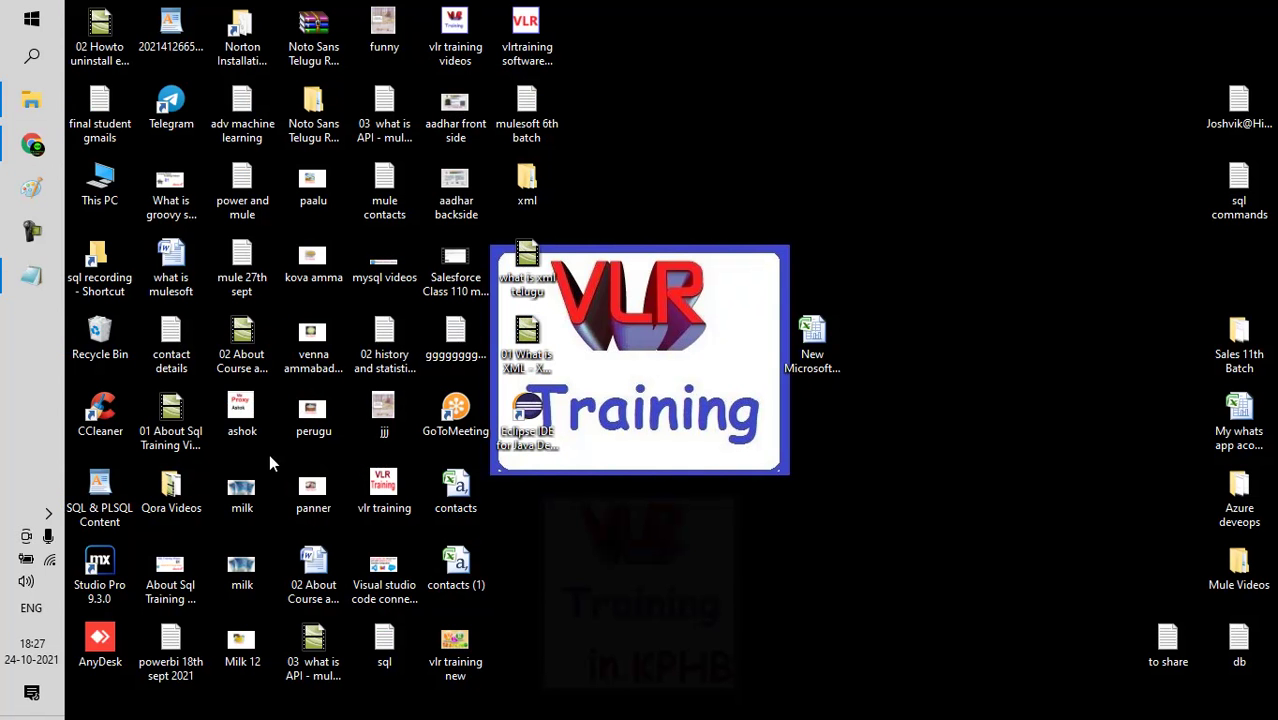
double_click(524, 415)
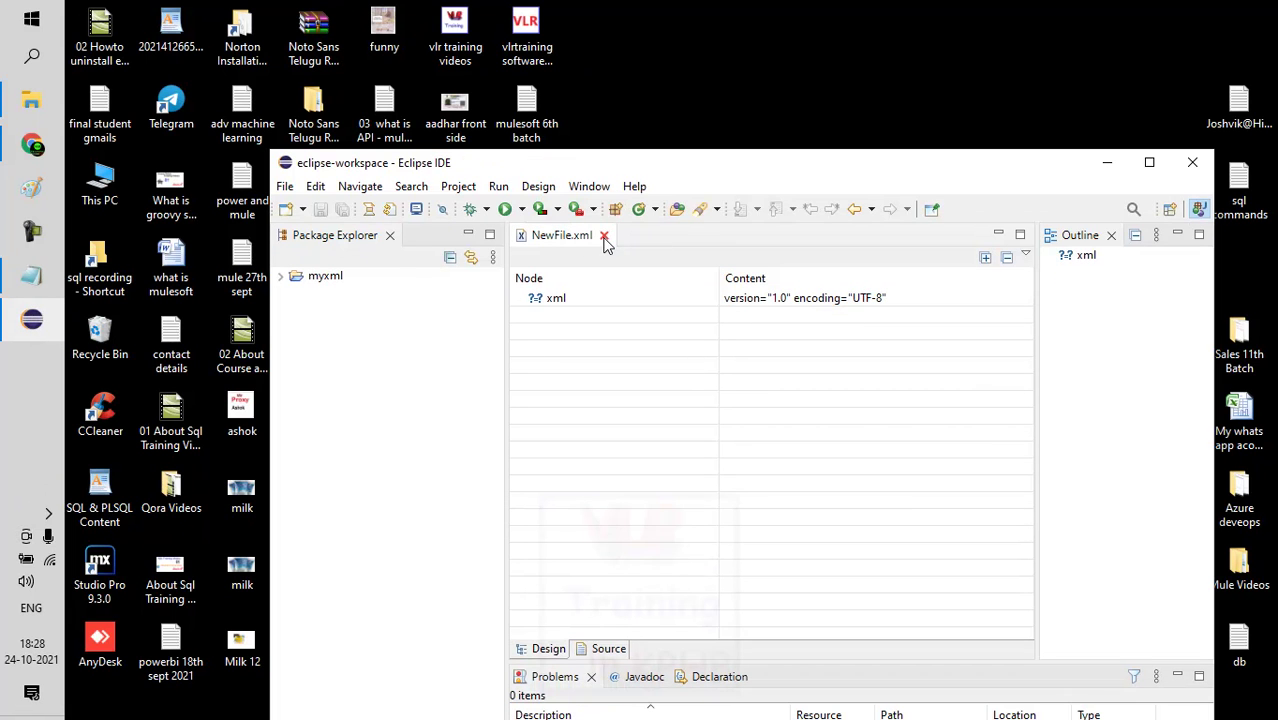
click(604, 236)
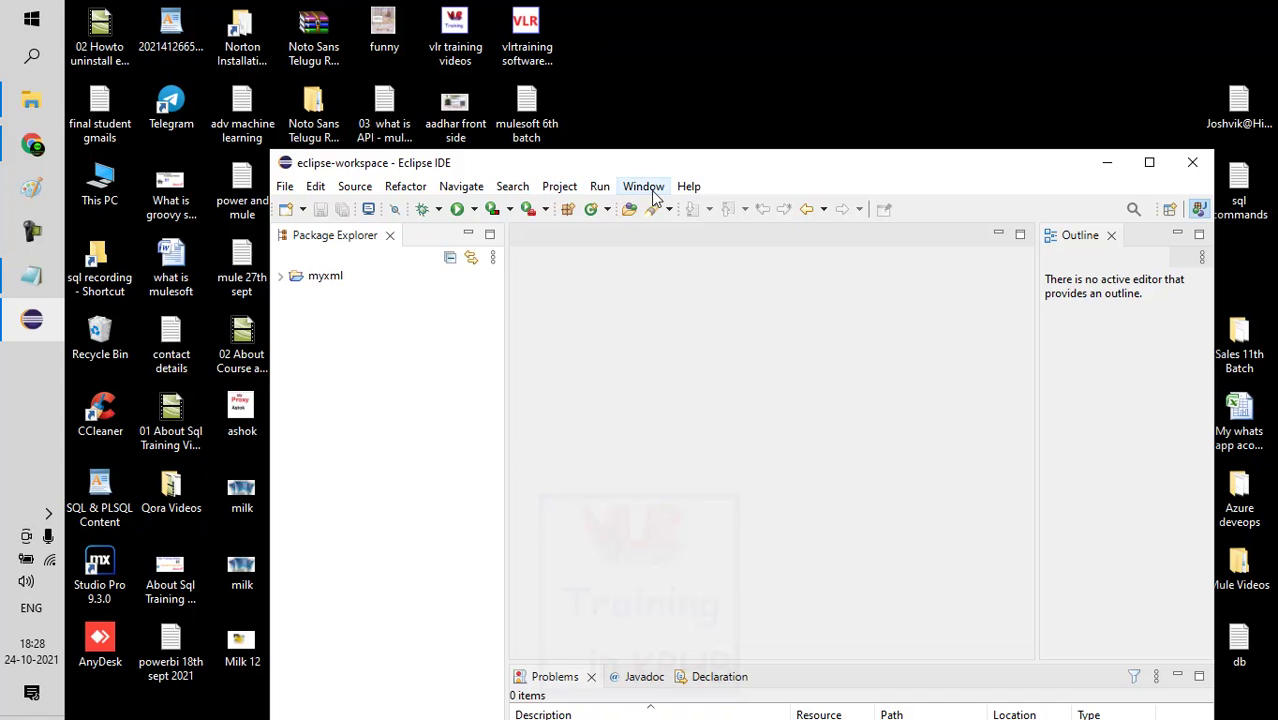
Step: Reopen the Eclipse Marketplace and compare its featured solutions with the installed ones to check for Eclipse Web Developer Tools
click(687, 190)
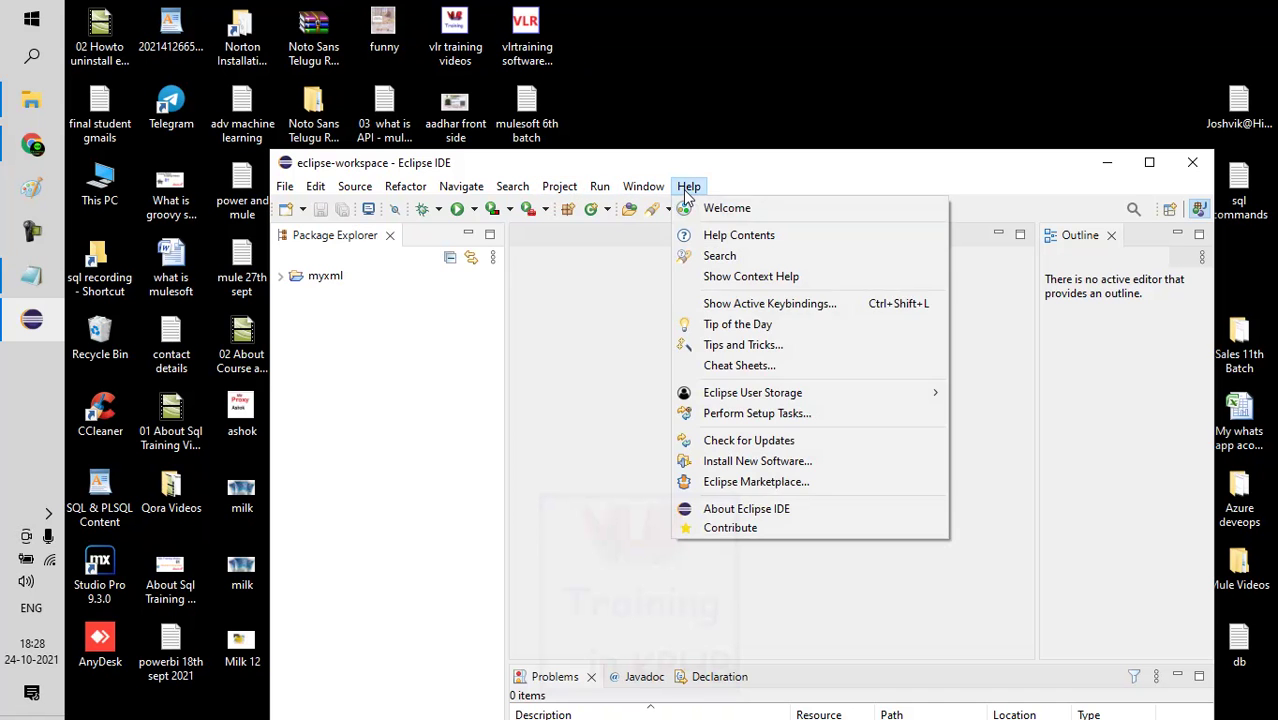
click(747, 483)
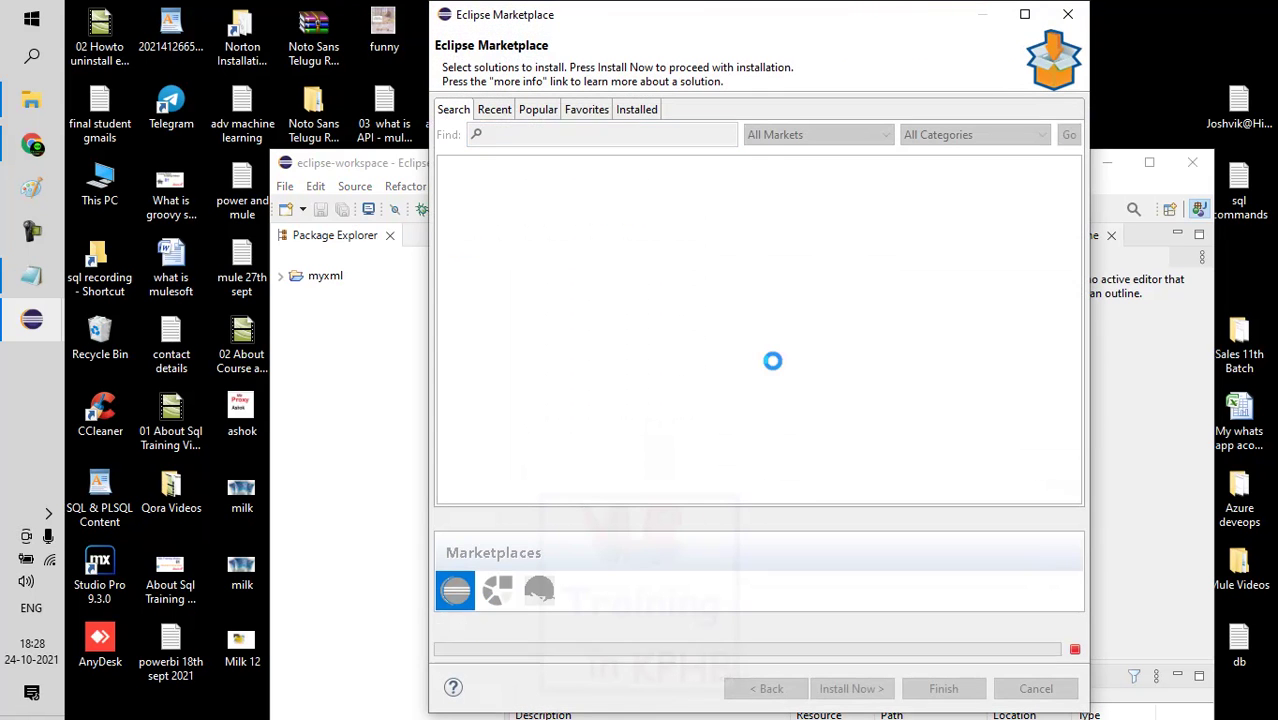
click(638, 111)
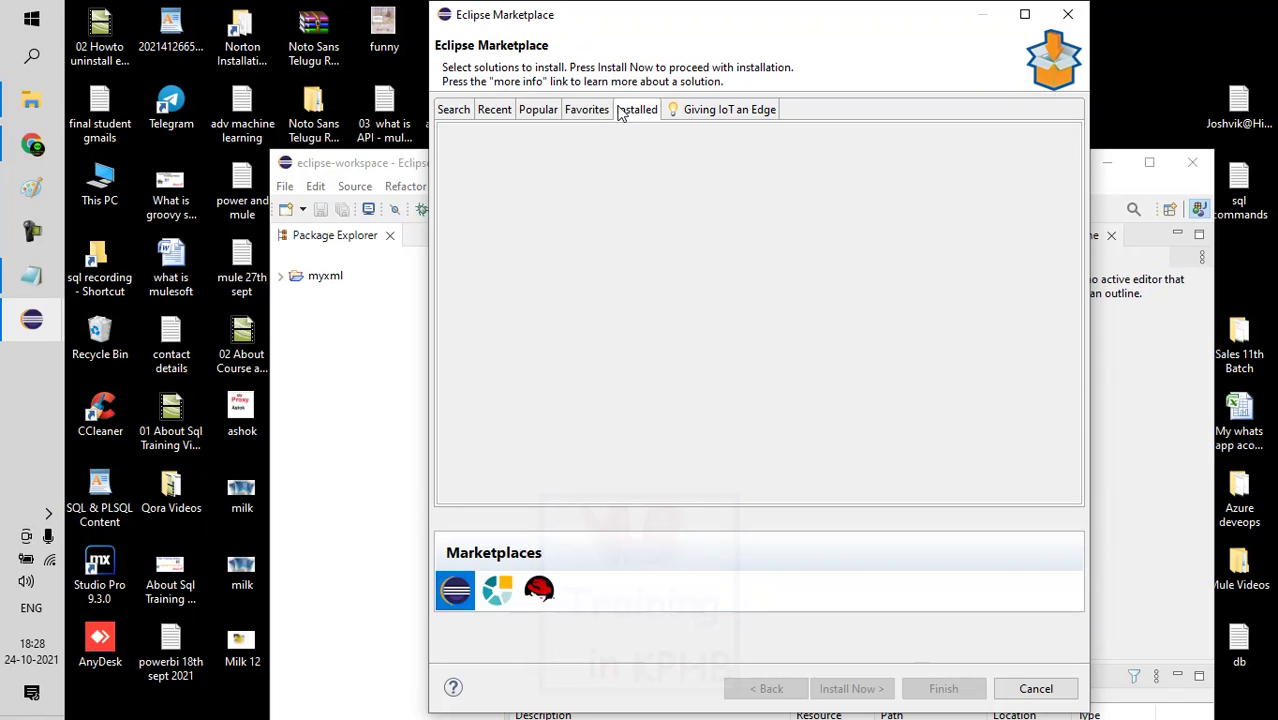
click(452, 111)
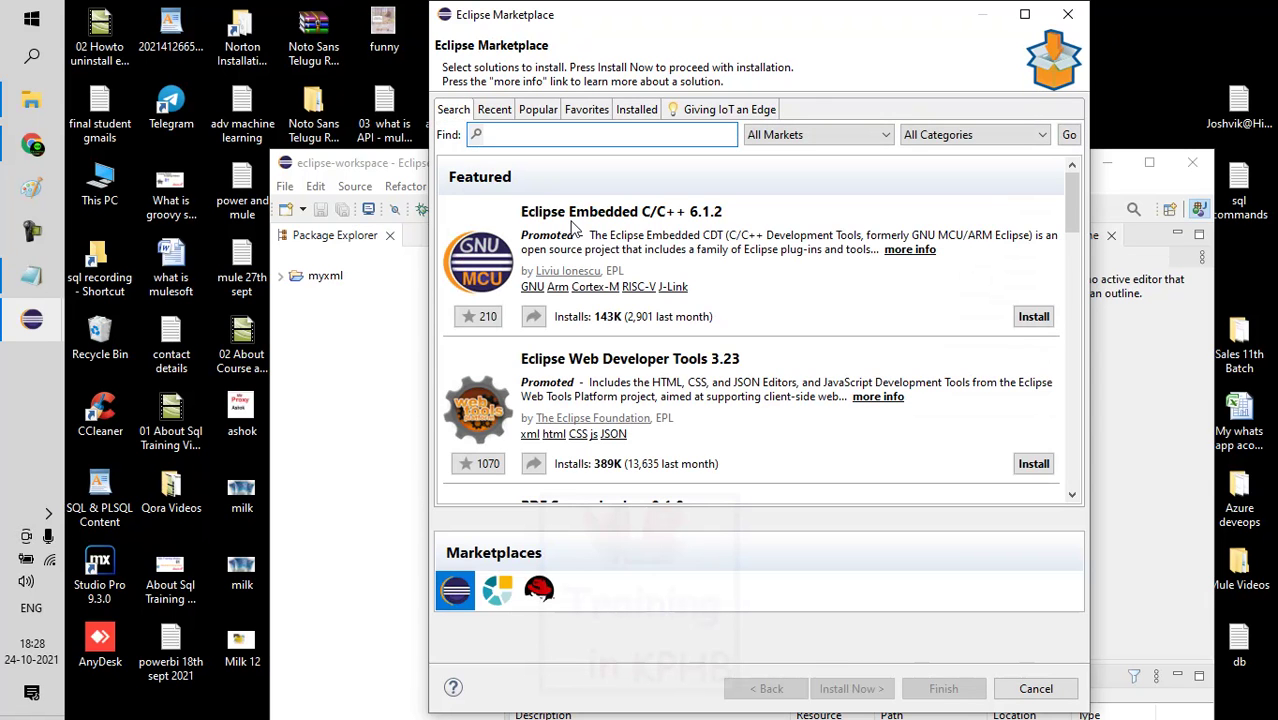
scroll(737, 430, down, 1)
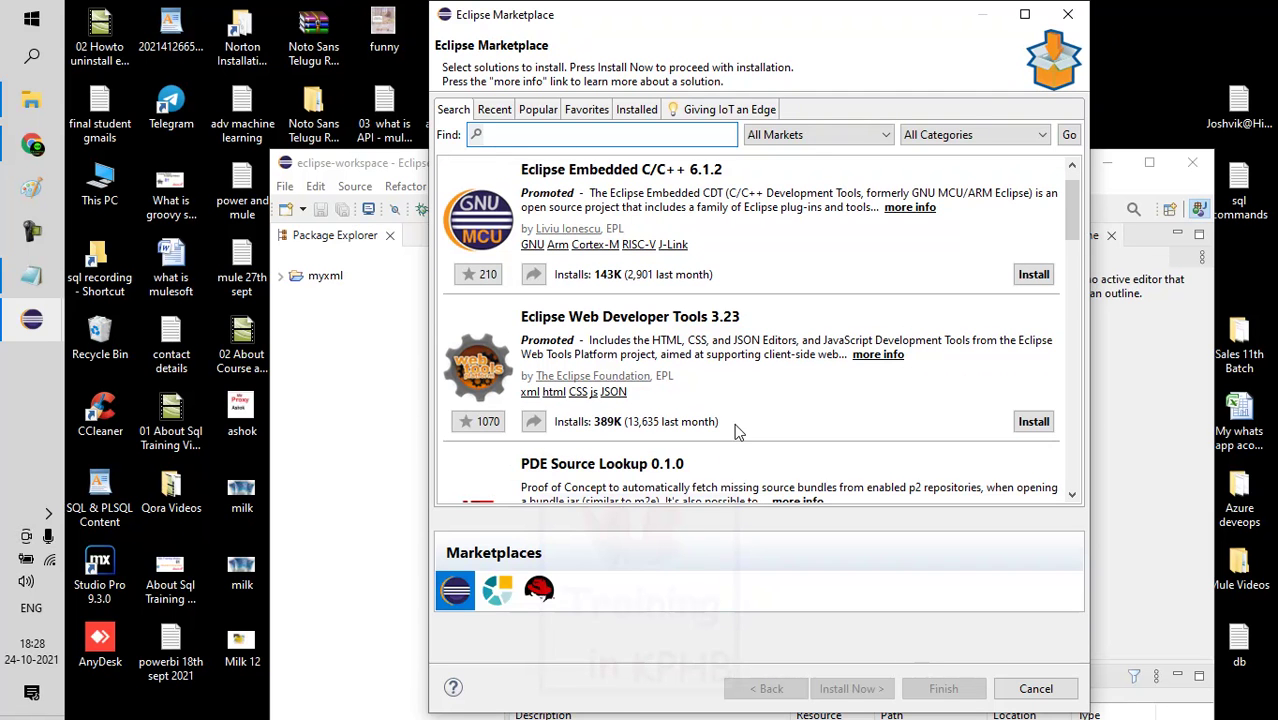
scroll(783, 405, up, 1)
scroll(783, 405, down, 6)
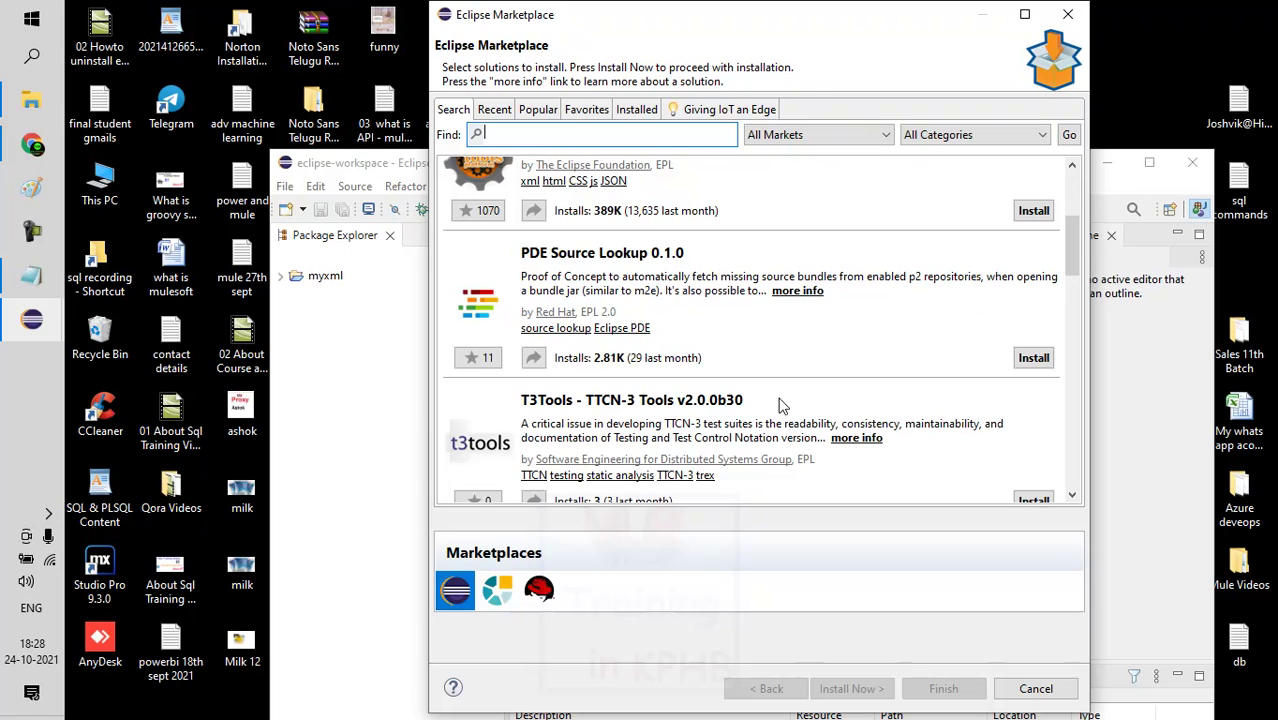
scroll(783, 405, up, 6)
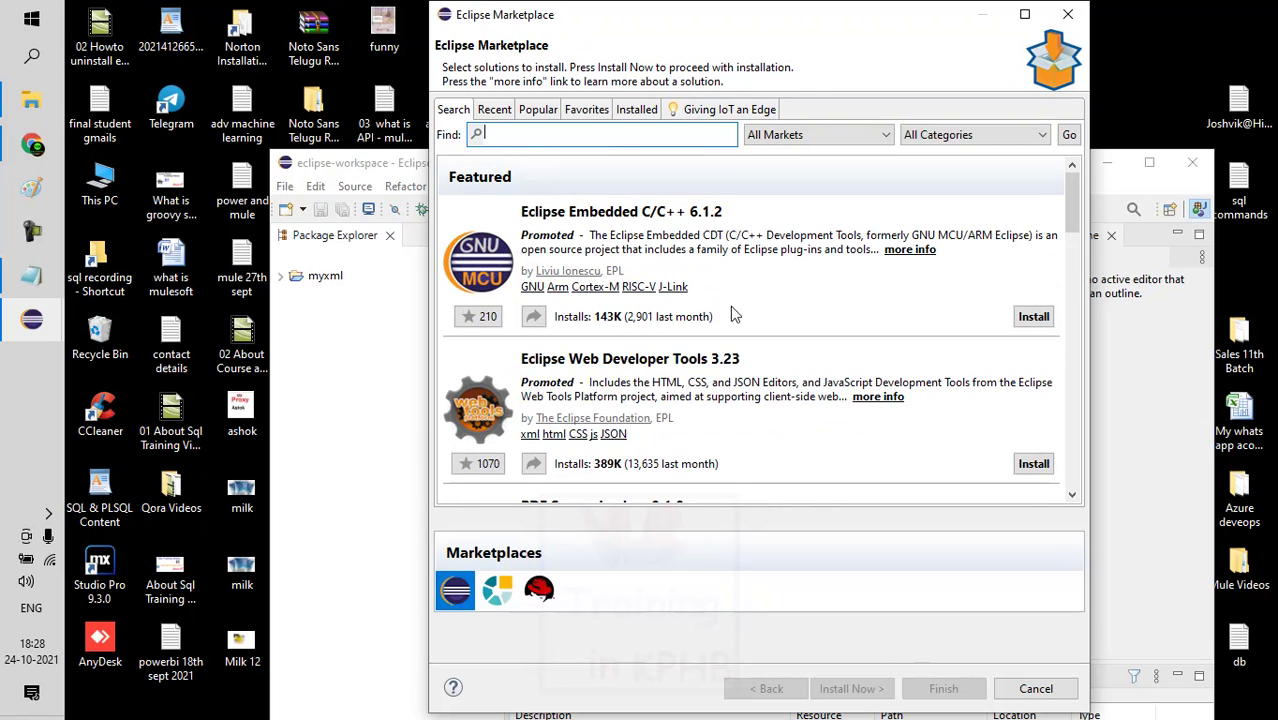
click(634, 112)
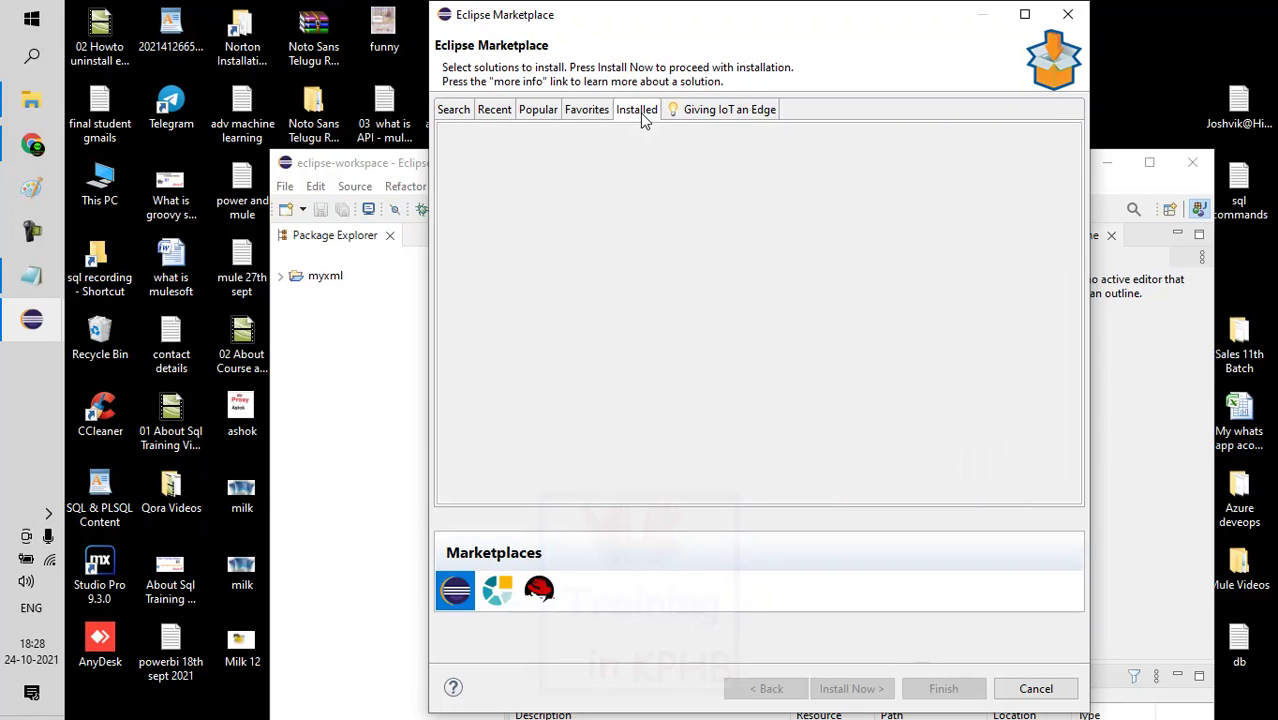
click(449, 110)
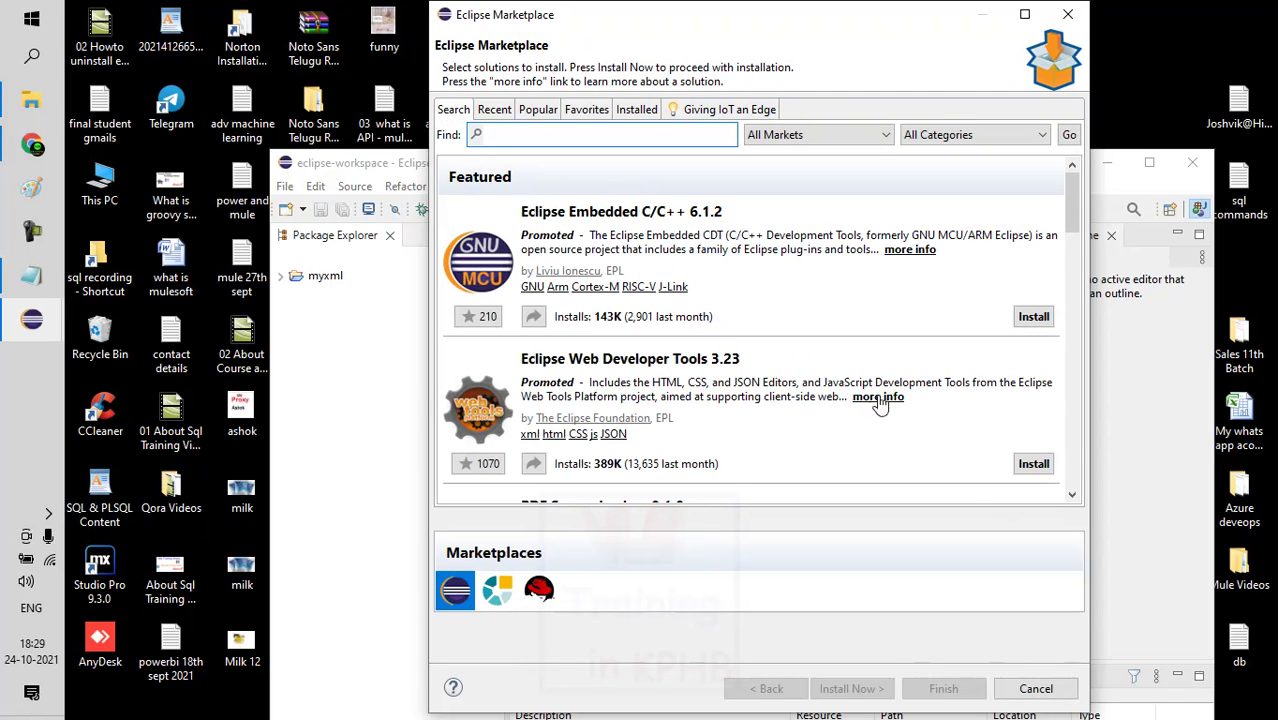
Step: Run the Eclipse Web Developer Tools 3.23 installation again with the preselected features and finish the license review
click(1028, 466)
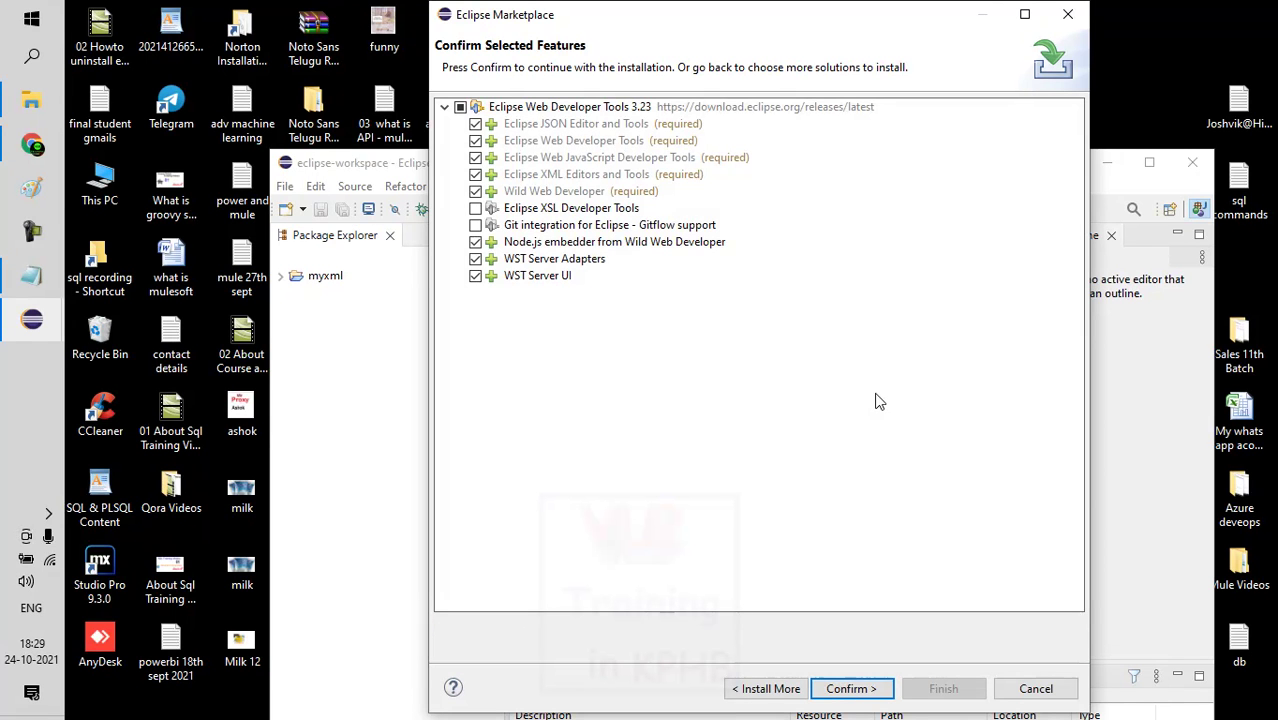
click(852, 688)
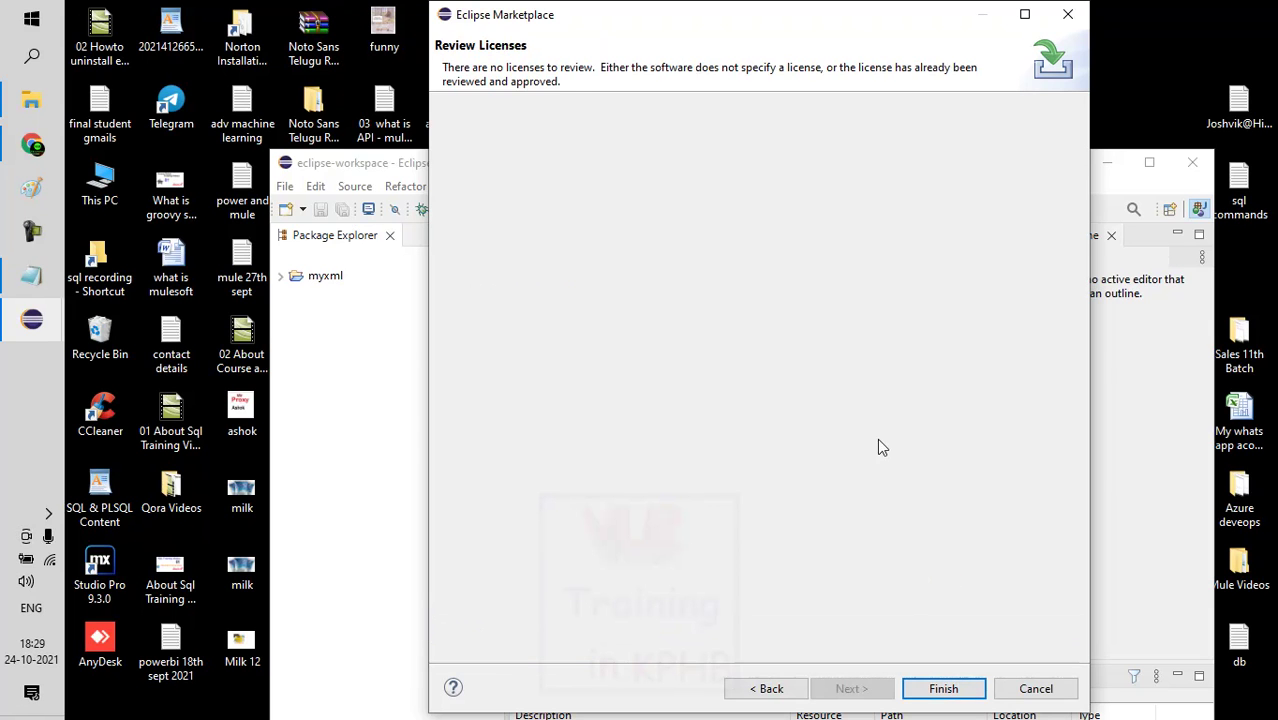
click(958, 689)
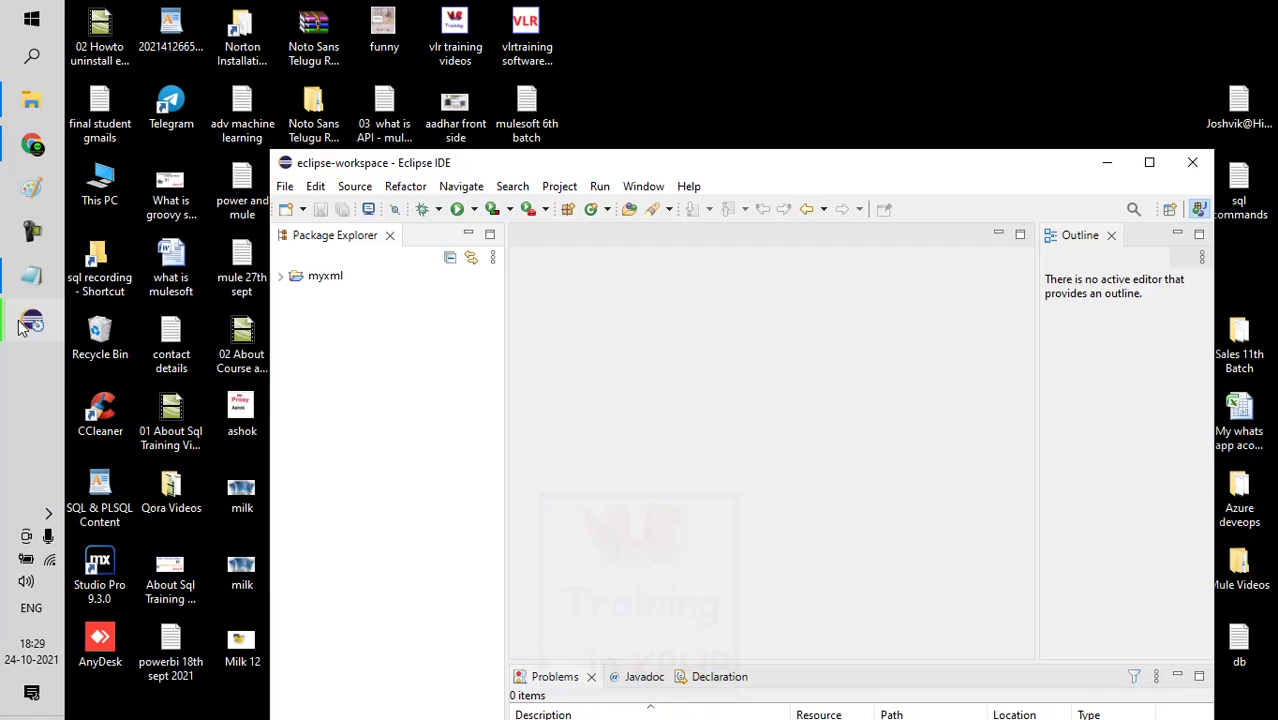
mouse_move(30, 325)
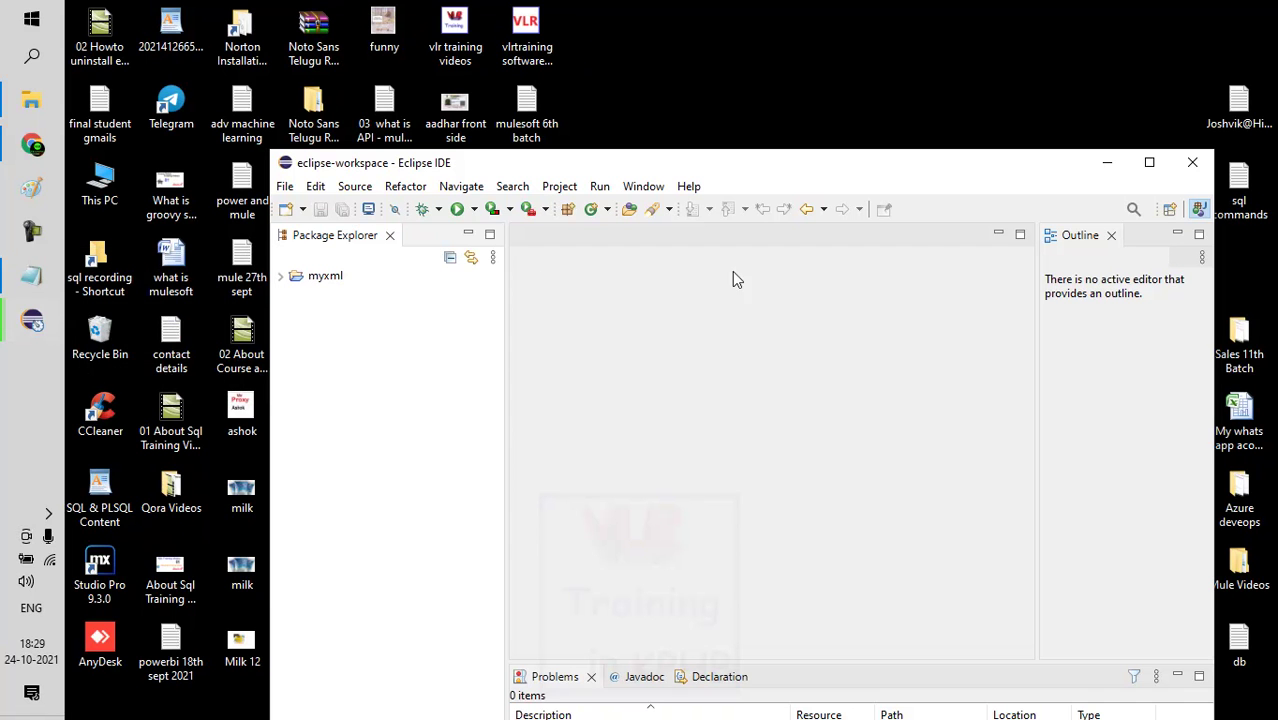